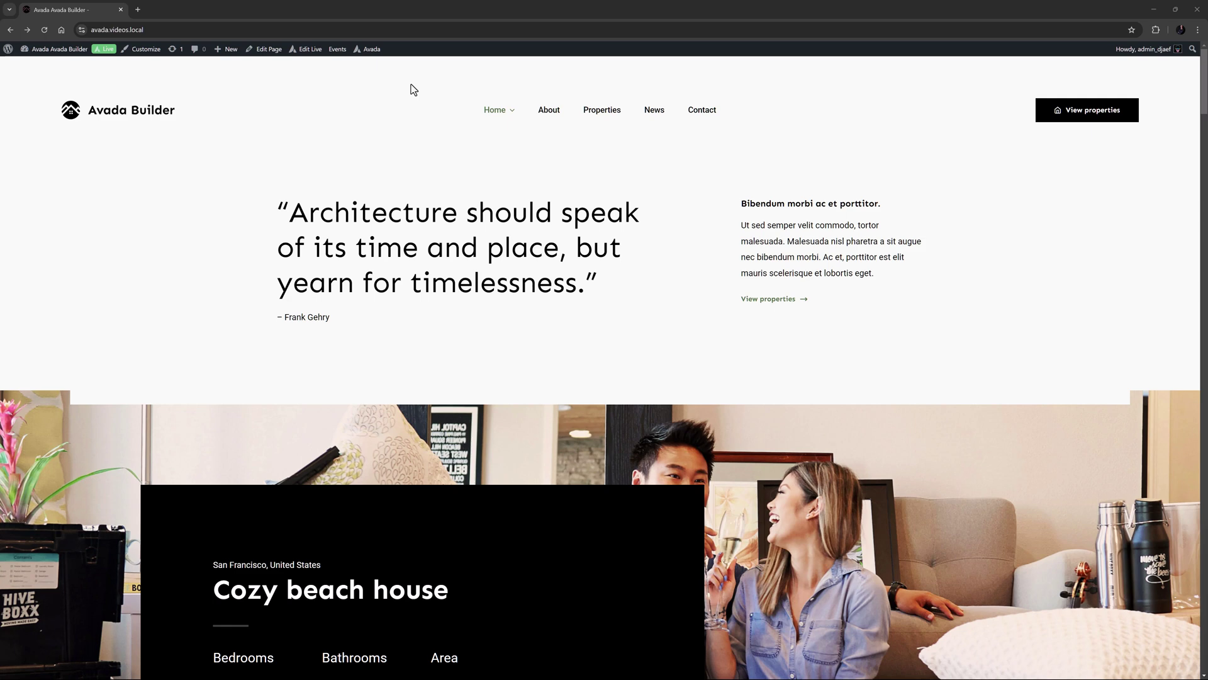
# Step: Open the Off Canvas admin page in a new tab and enter 'Subscription Sidebar' as the name
pyautogui.moveTo(369, 50)
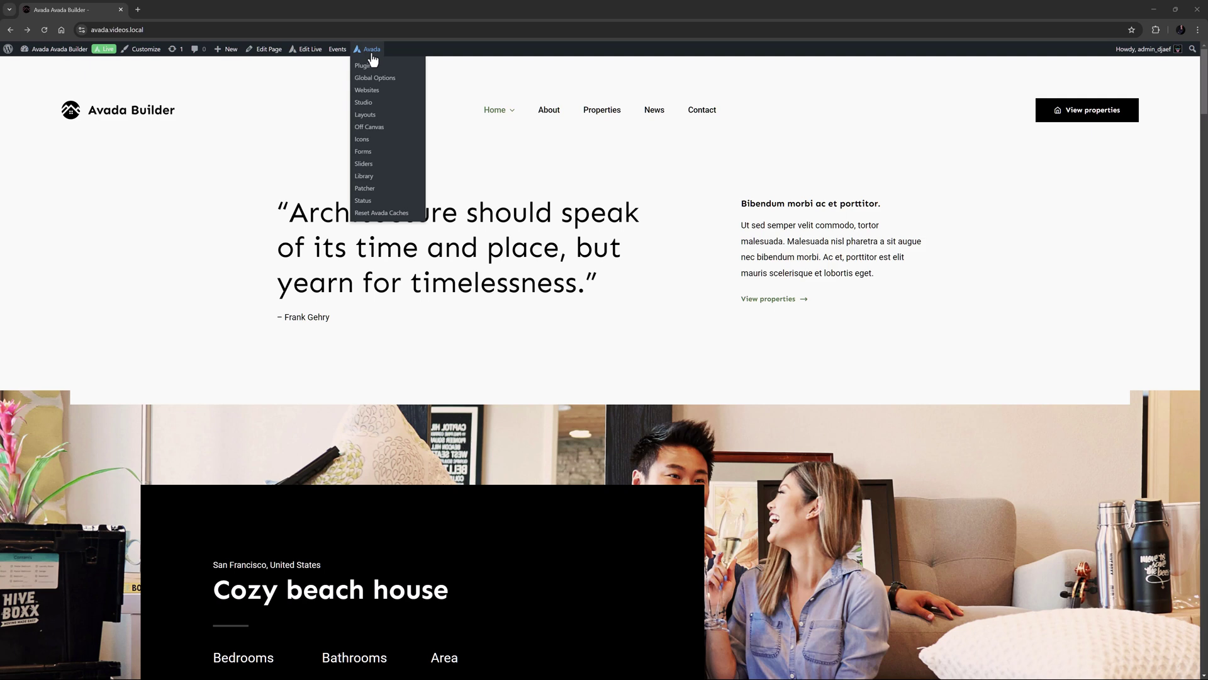
pyautogui.middleClick(368, 128)
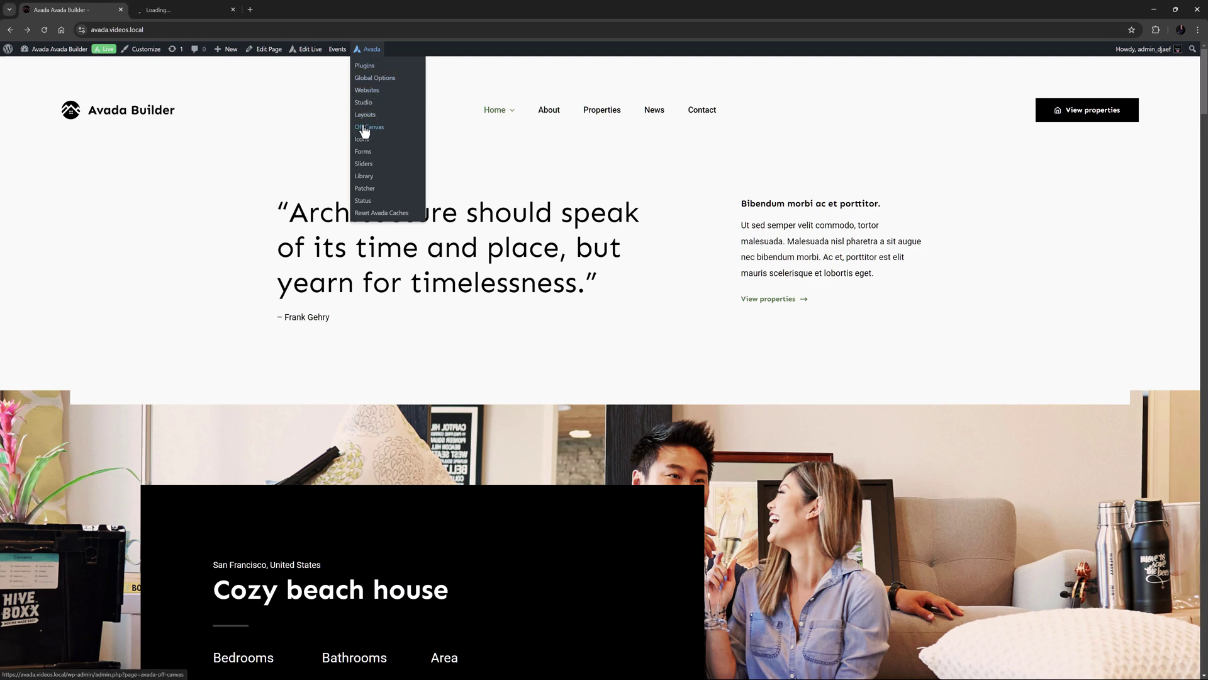
pyautogui.click(183, 11)
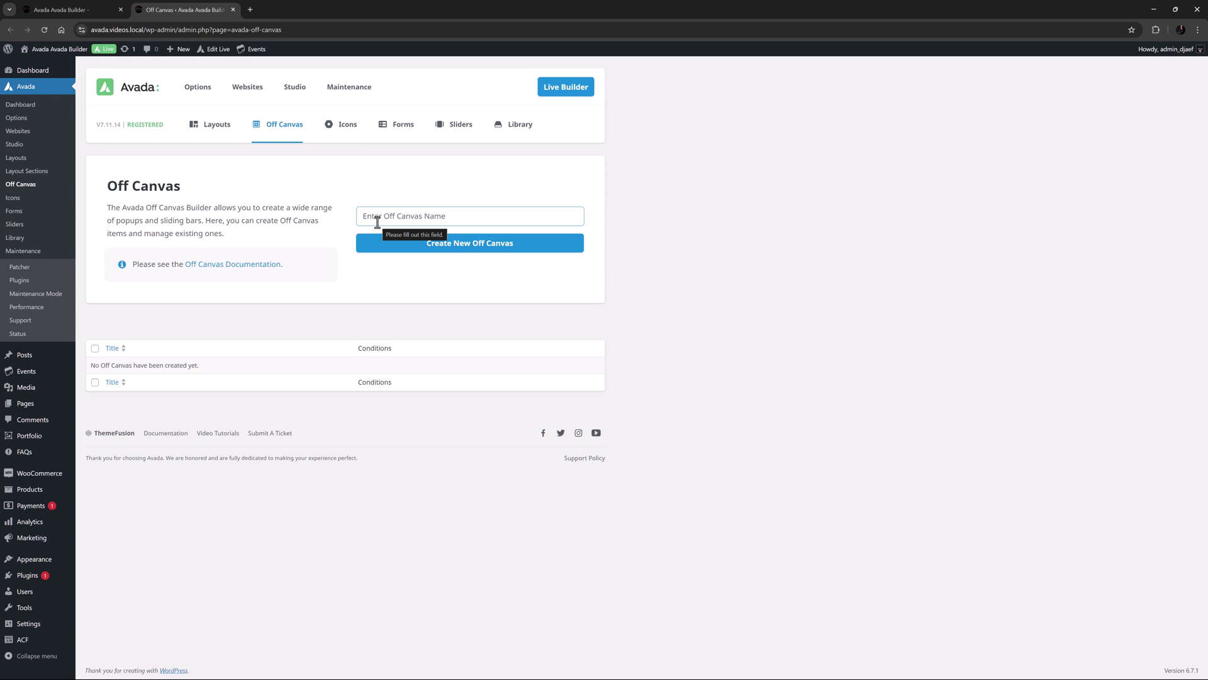
pyautogui.write('Subscription Sidebar')
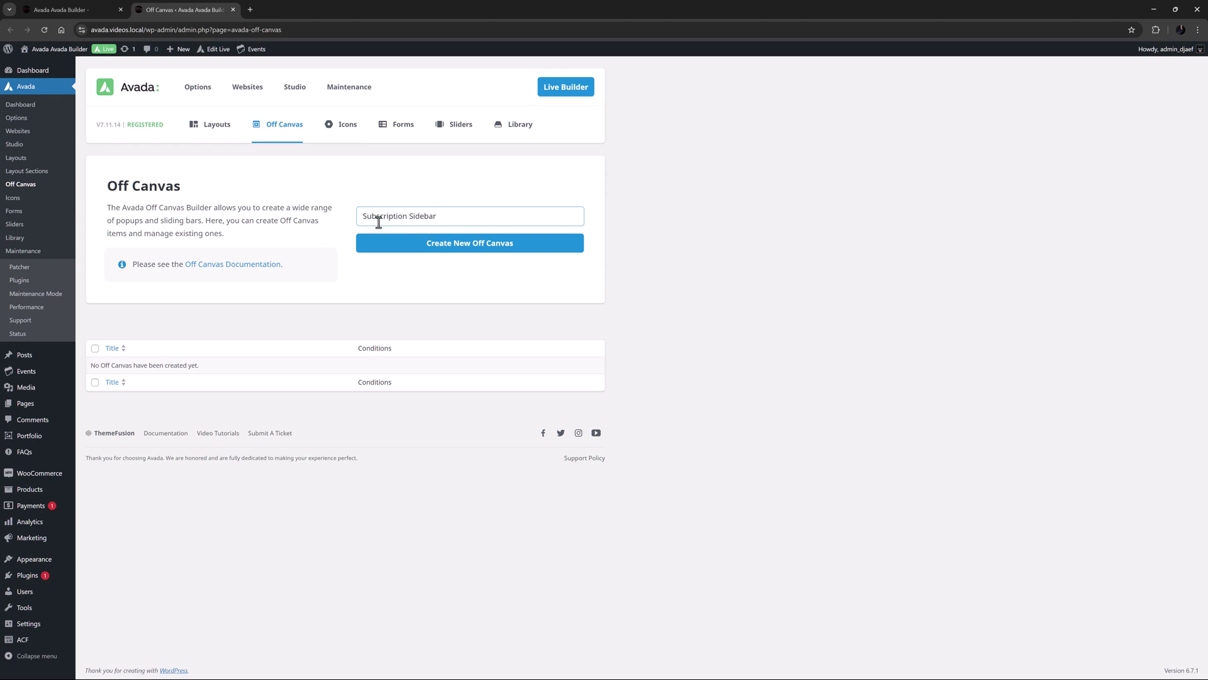
# Step: Create the Subscription Sidebar off canvas so its empty builder editor loads
pyautogui.click(436, 248)
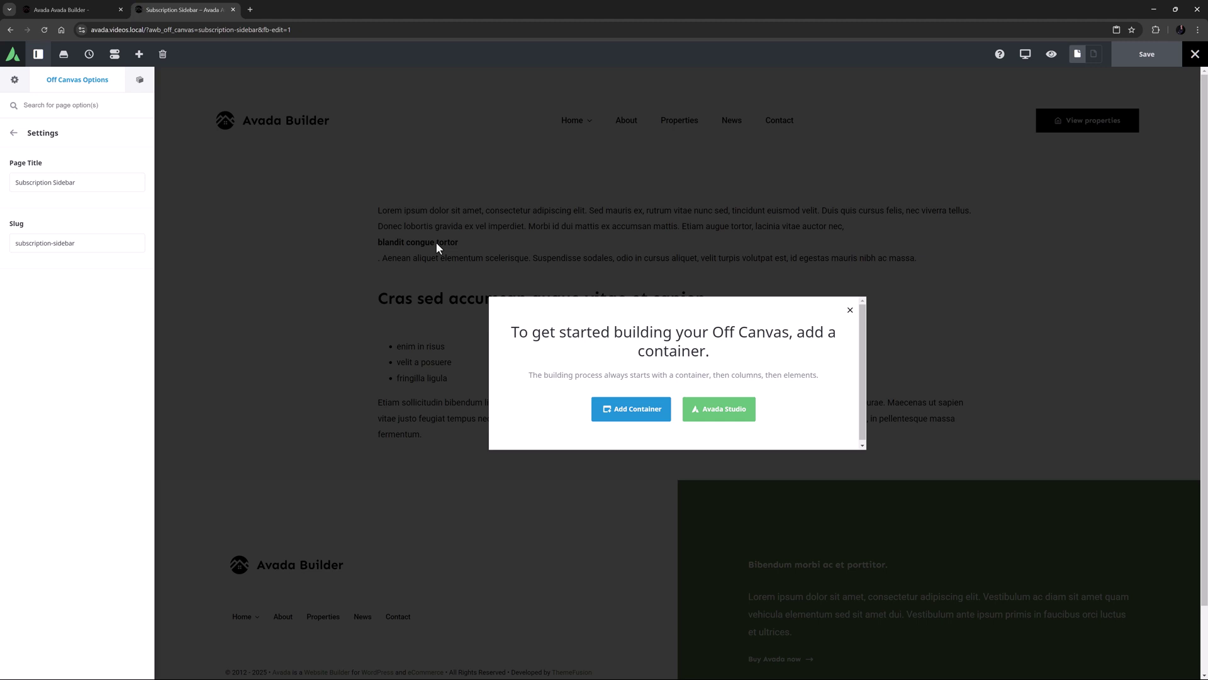
# Step: Browse the Avada Studio library designs and filter them to the Subscription category
pyautogui.click(720, 410)
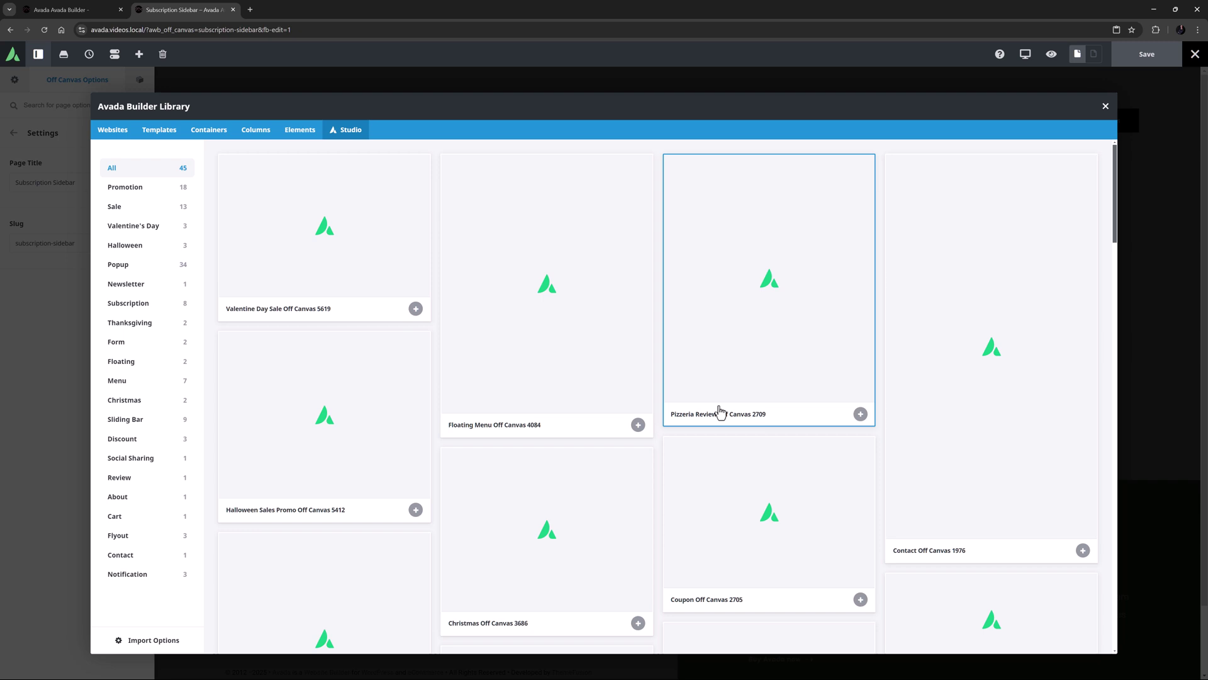
pyautogui.scroll(-10, 720, 409)
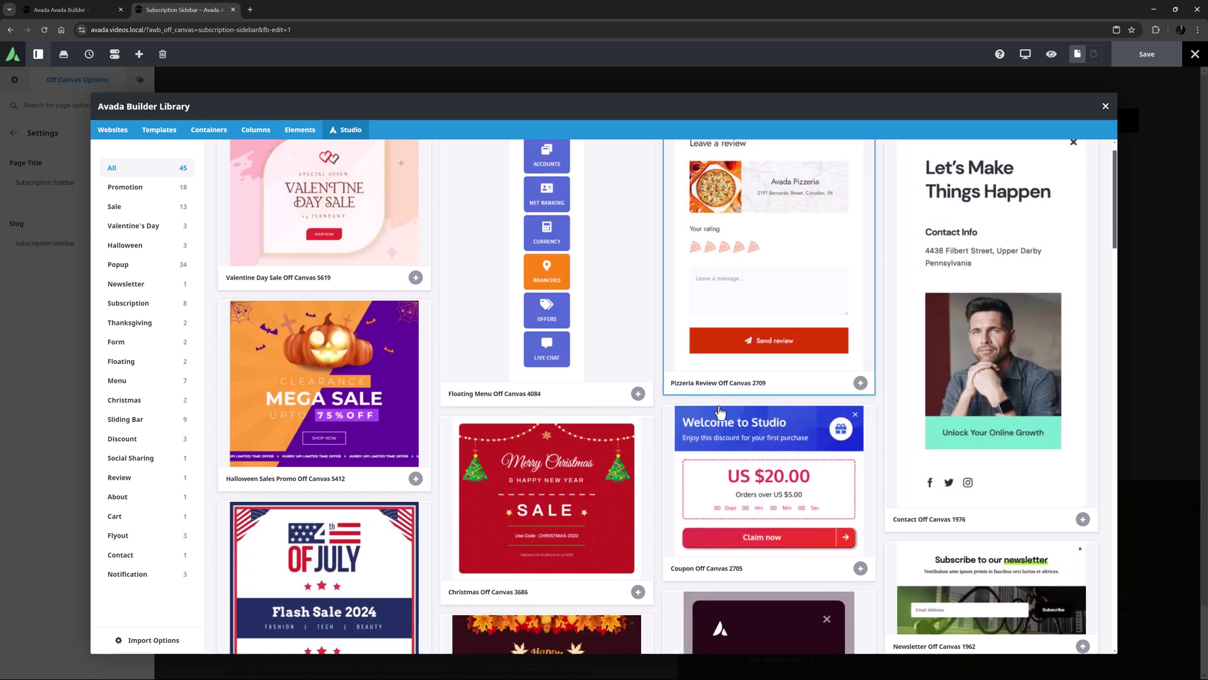
pyautogui.scroll(-10, 720, 410)
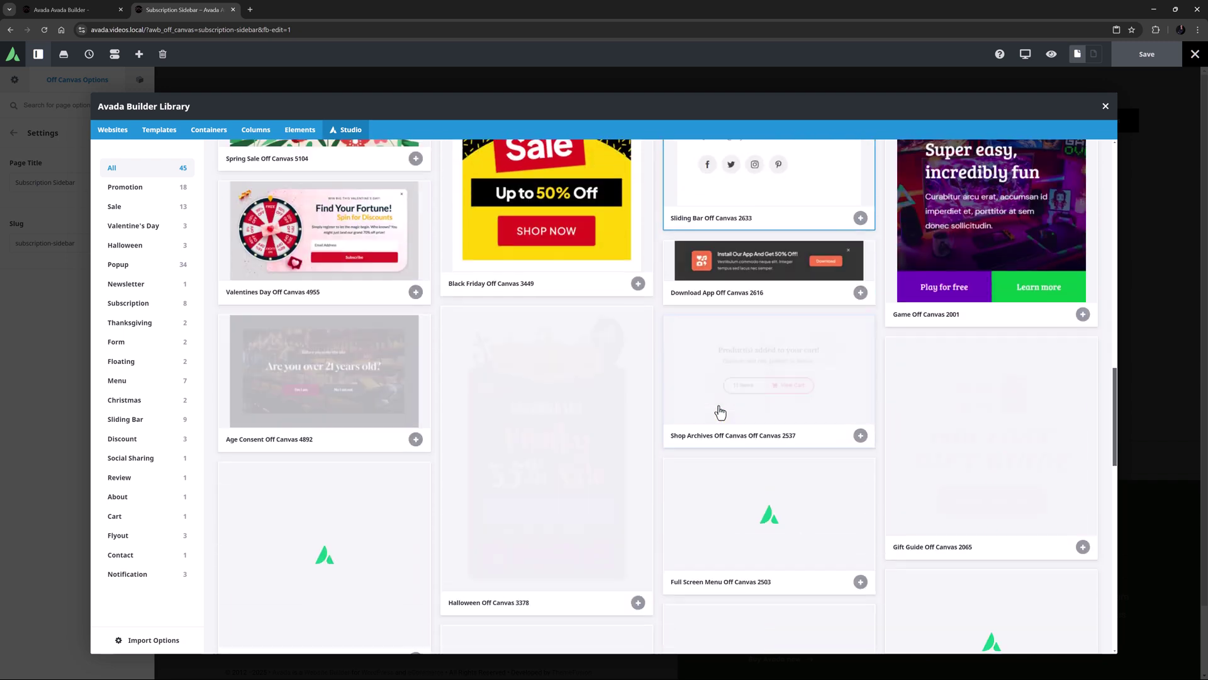
pyautogui.scroll(-5, 720, 412)
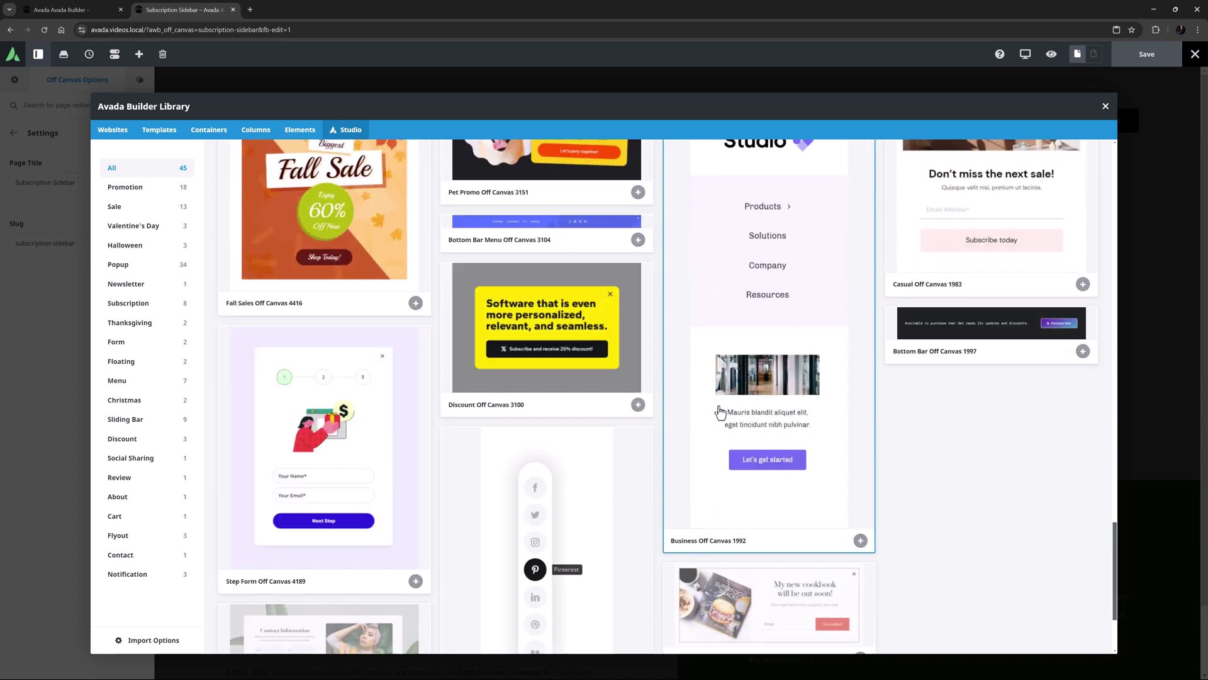
pyautogui.scroll(15, 720, 412)
pyautogui.scroll(15, 720, 412)
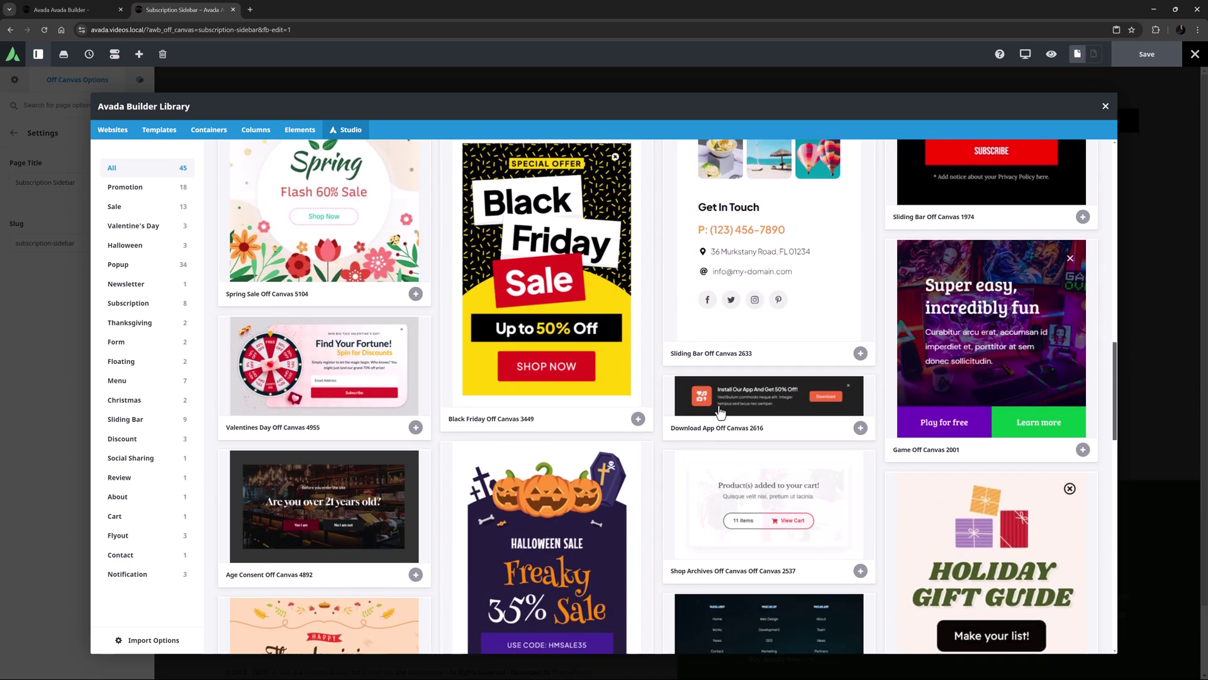
pyautogui.scroll(3, 720, 412)
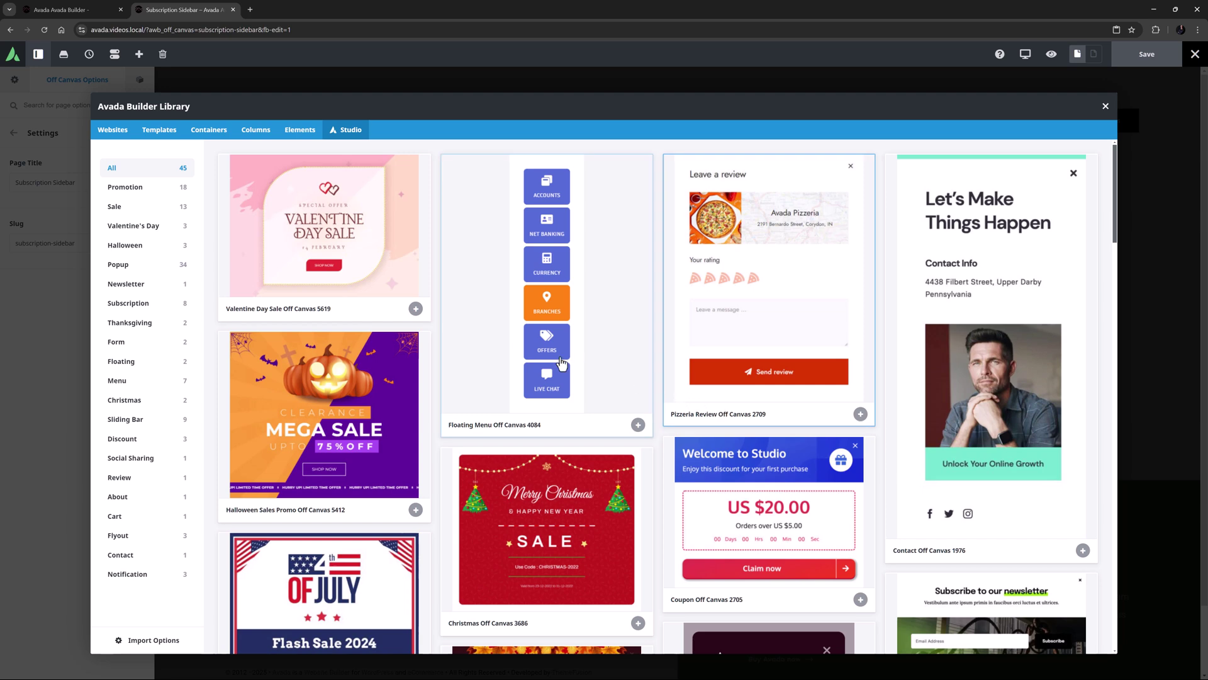
pyautogui.click(133, 306)
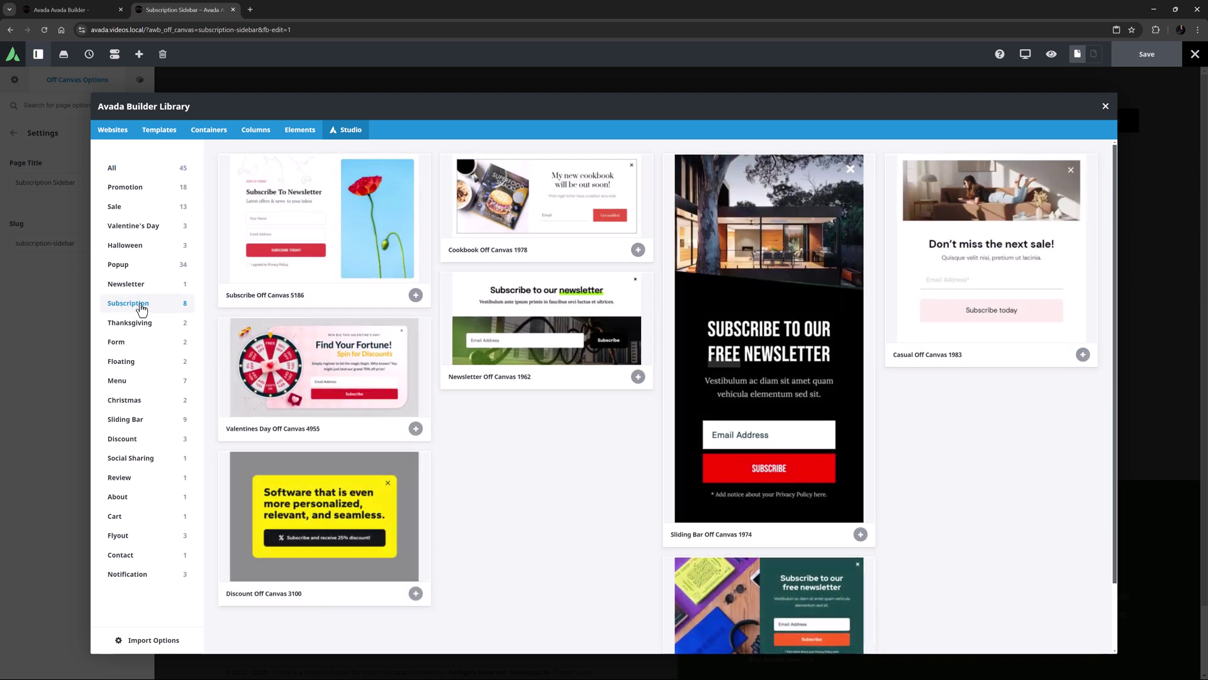
# Step: Preview Sliding Bar Off Canvas 1974 with Local Colors & Typography styling
pyautogui.click(754, 333)
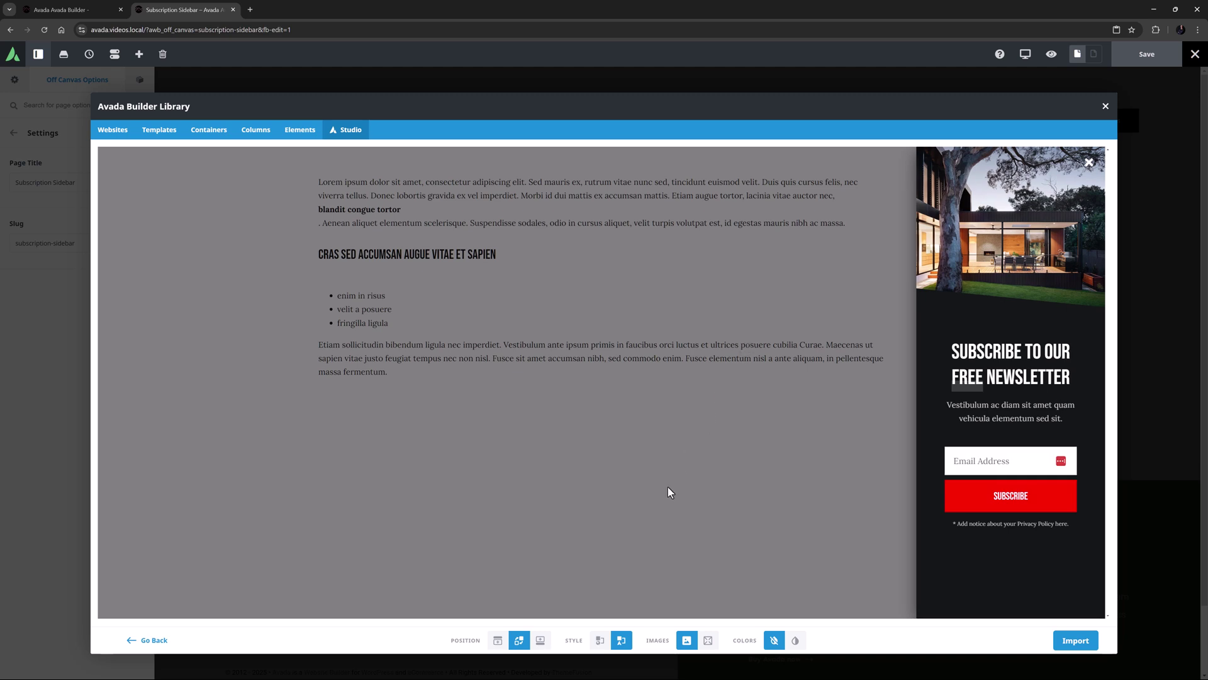
pyautogui.click(600, 641)
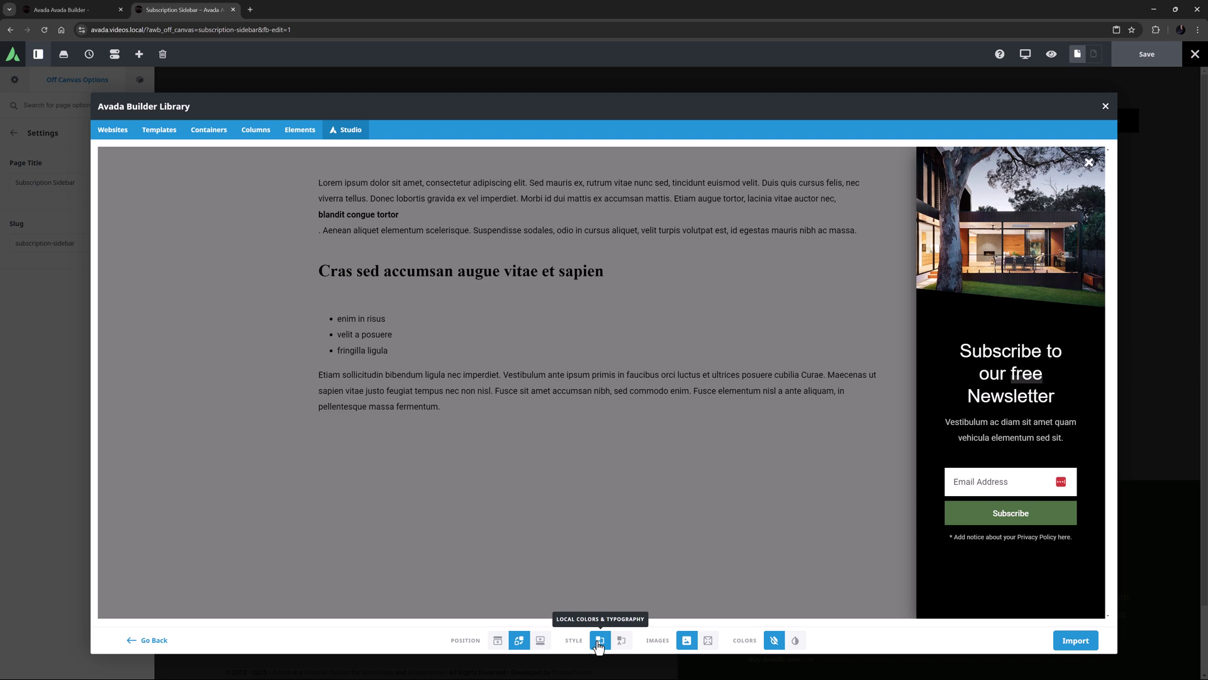
# Step: Import the Sliding Bar 1974 newsletter template and return to the Off Canvas Options list
pyautogui.click(1077, 643)
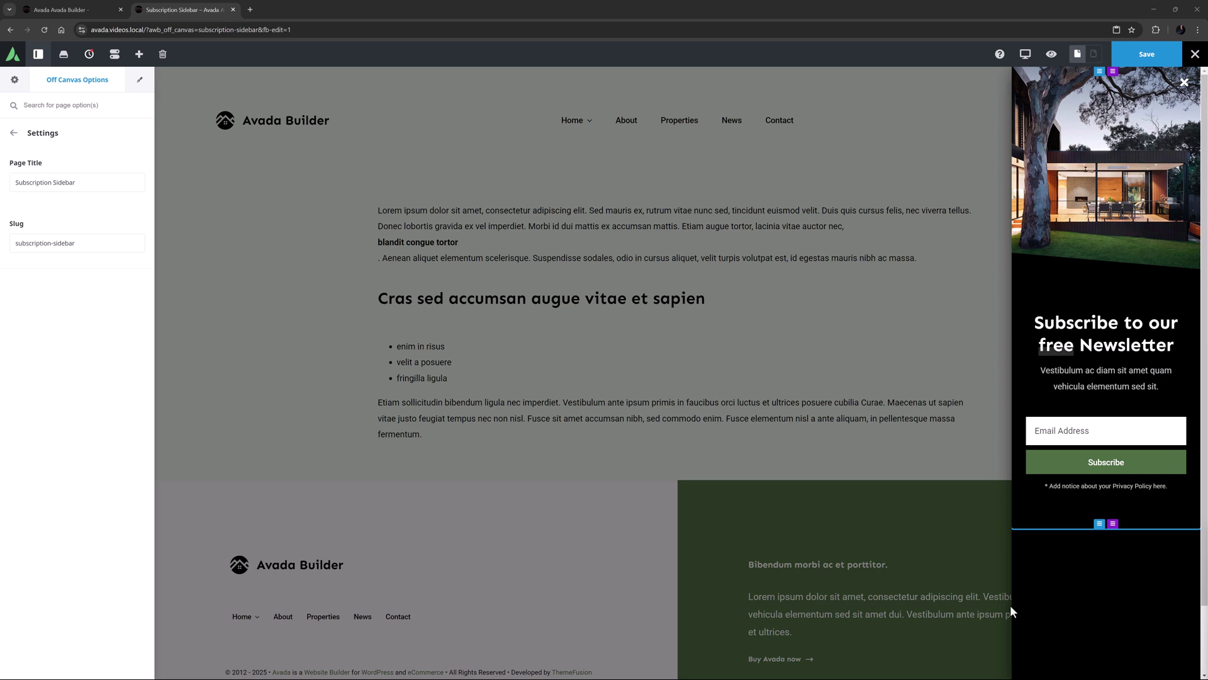
pyautogui.click(13, 133)
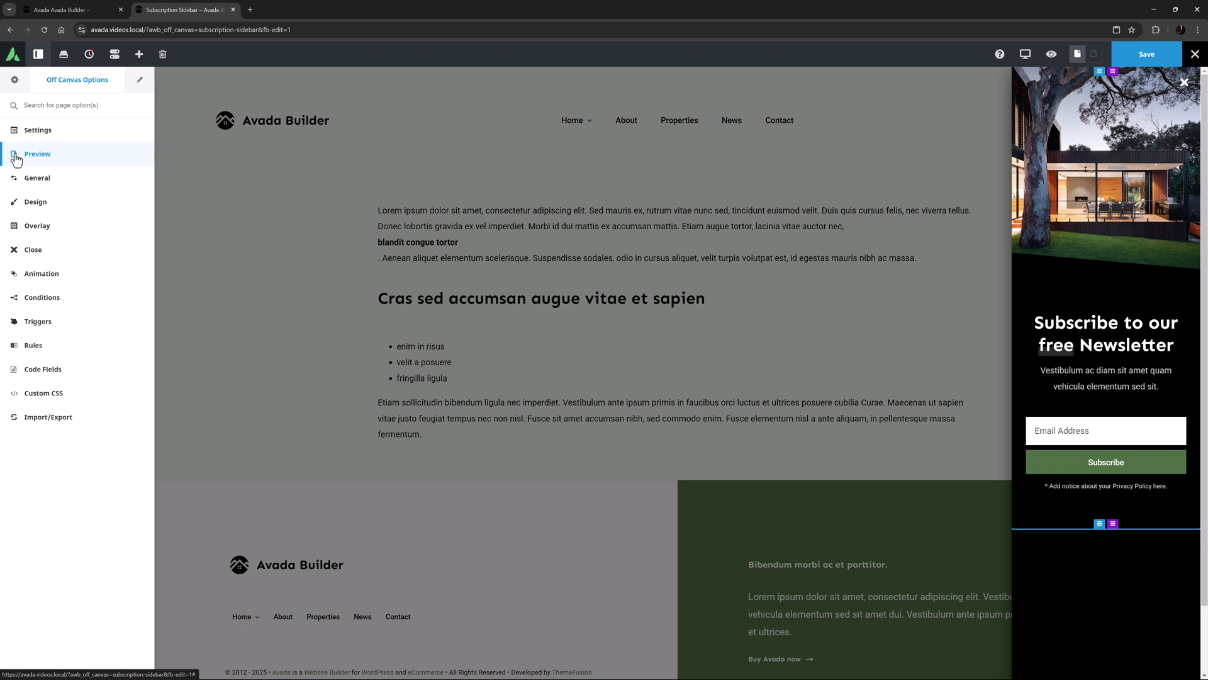
pyautogui.click(15, 156)
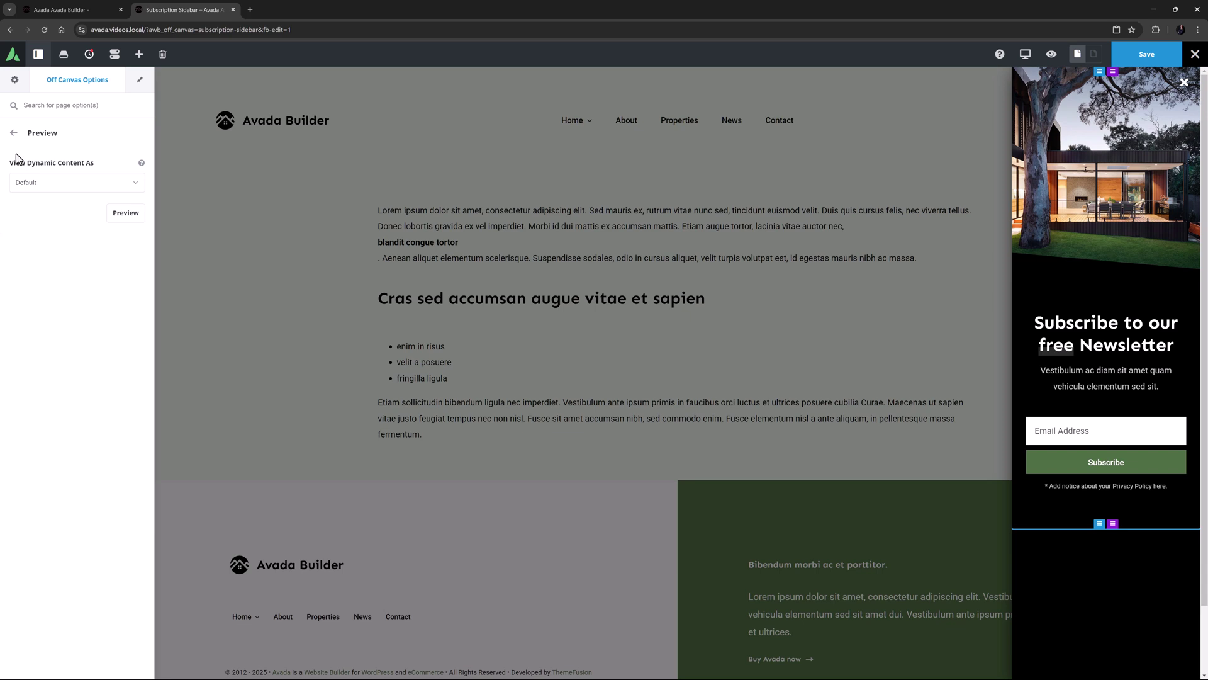
pyautogui.click(13, 133)
pyautogui.click(25, 181)
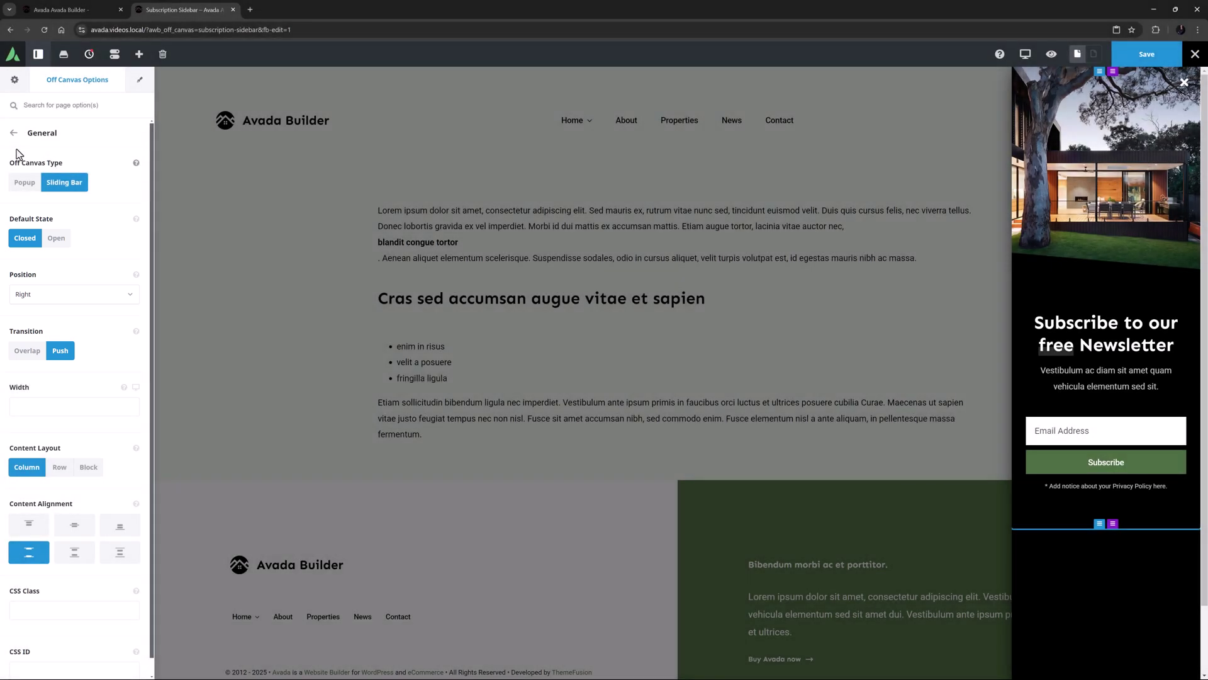
pyautogui.scroll(-1, 42, 246)
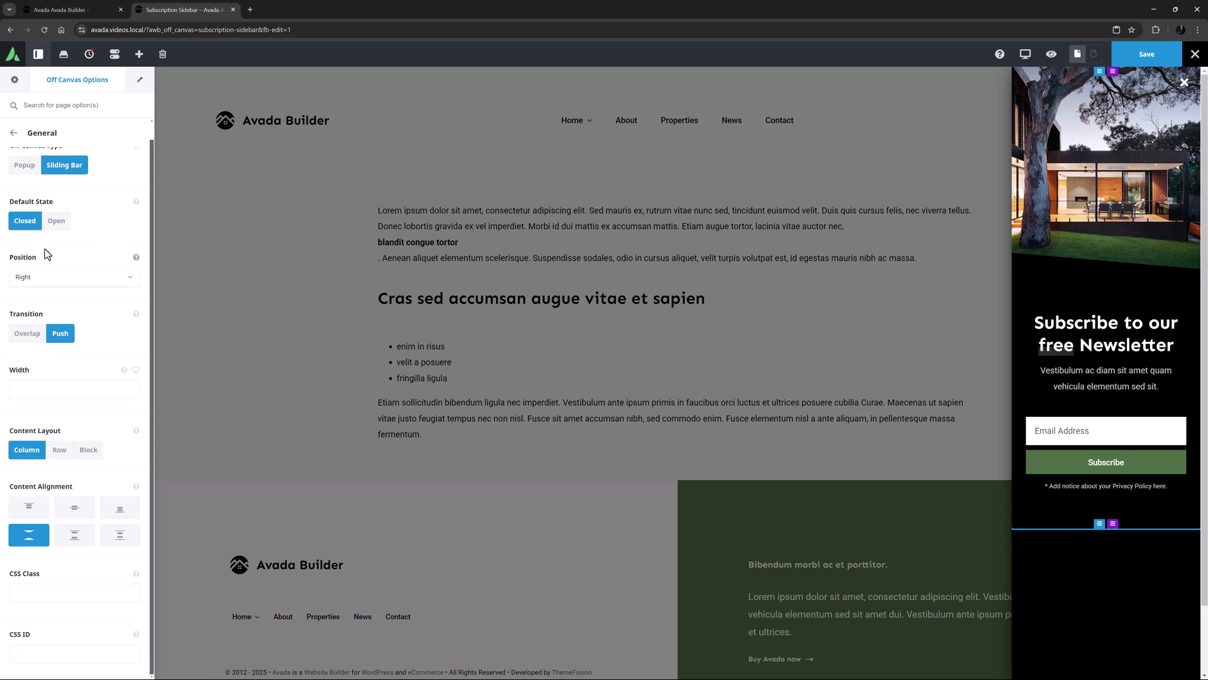
pyautogui.click(13, 133)
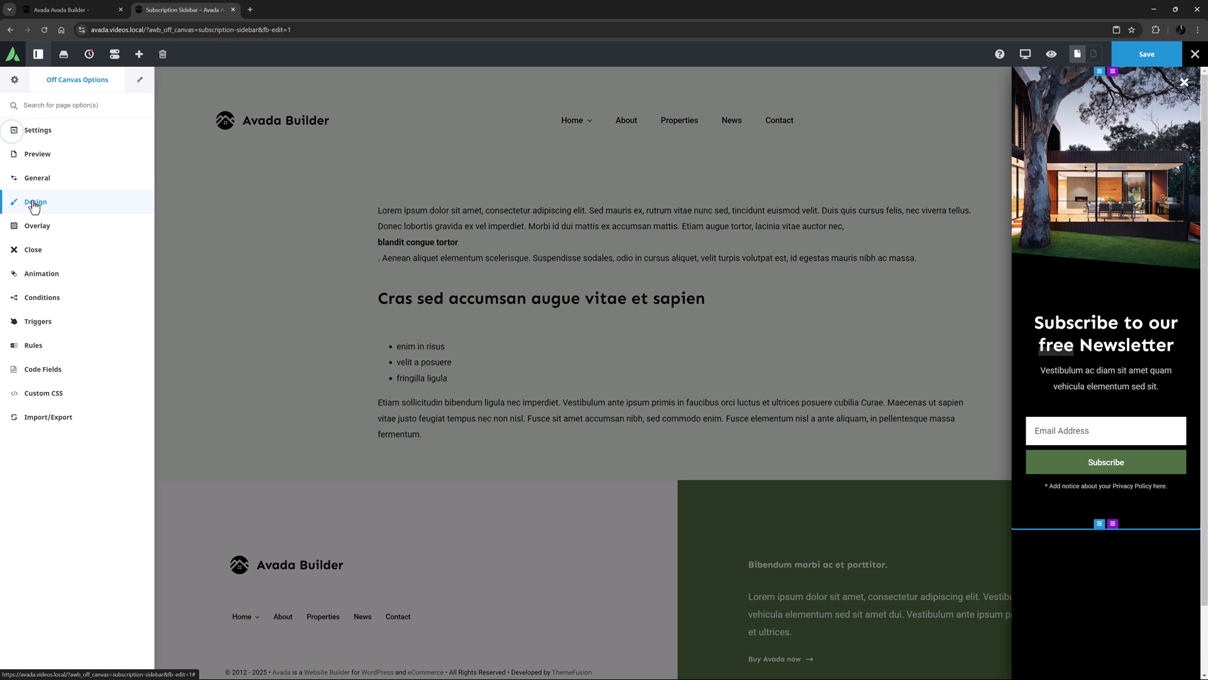
pyautogui.click(35, 203)
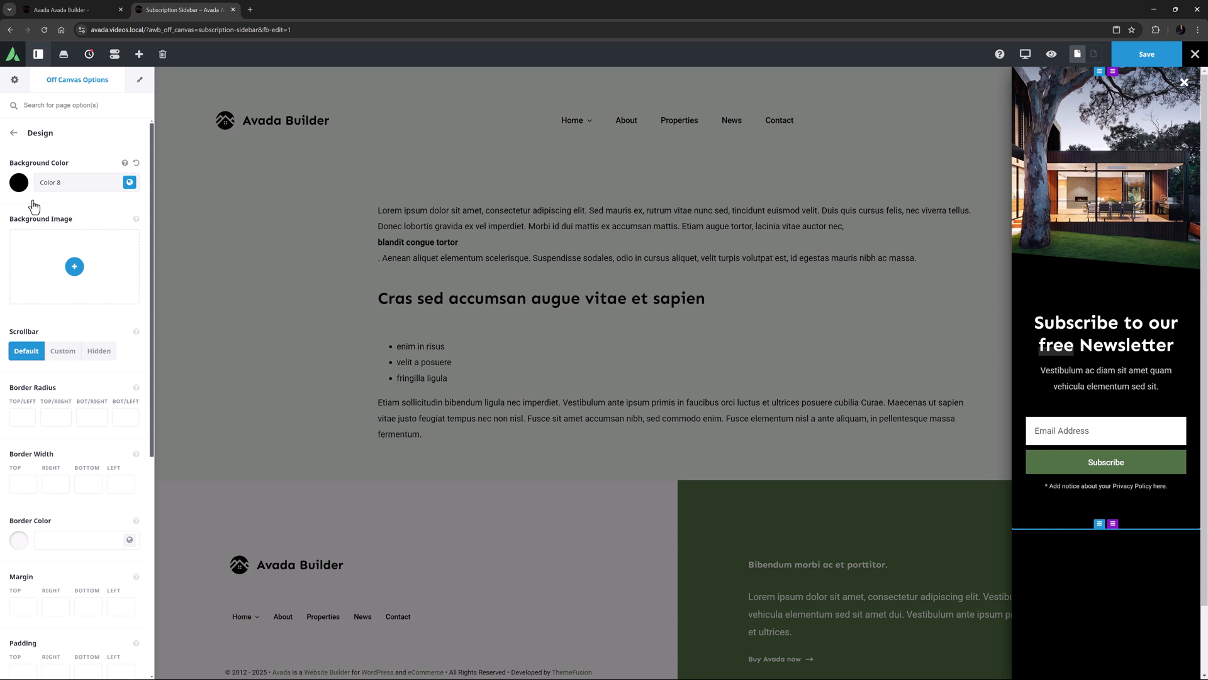
pyautogui.scroll(-6, 34, 206)
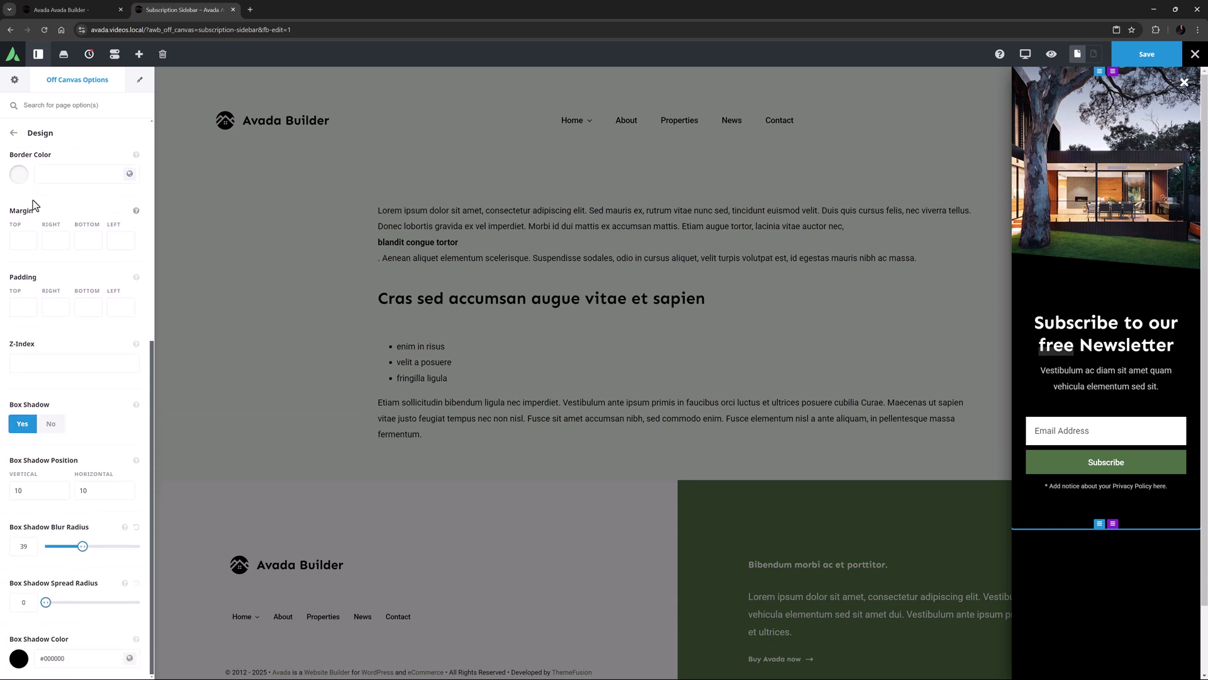
# Step: Set the off canvas Overlay option to Yes in the Overlay settings
pyautogui.click(13, 132)
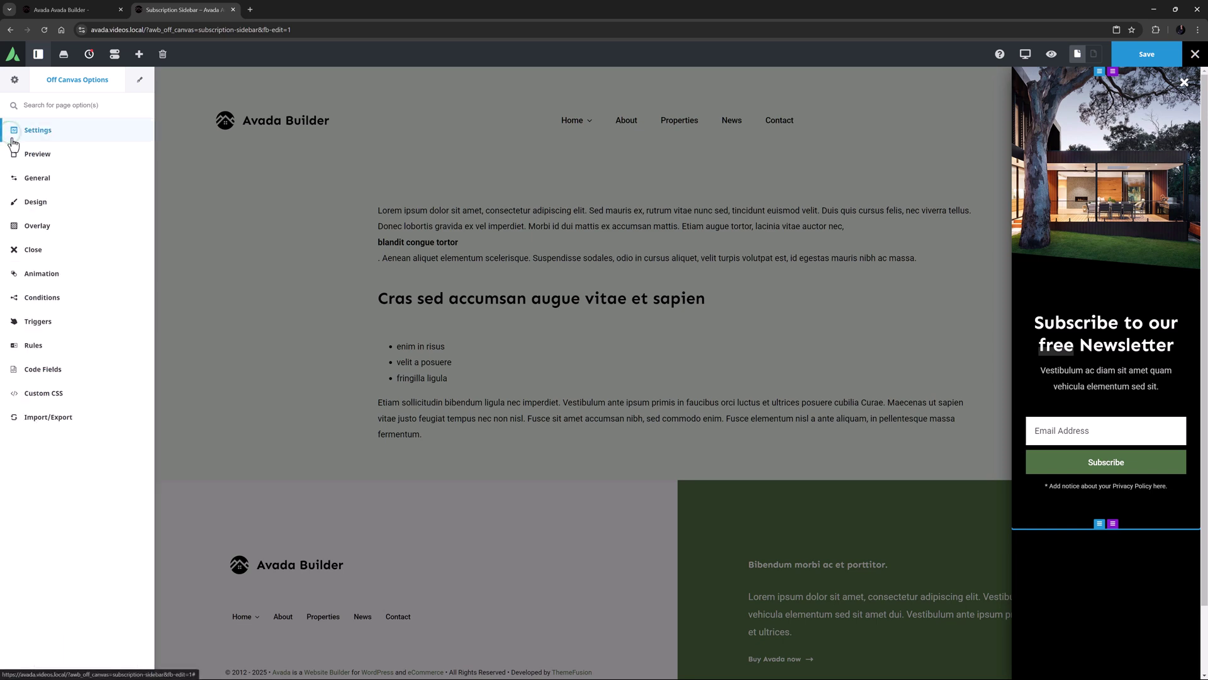
pyautogui.click(29, 223)
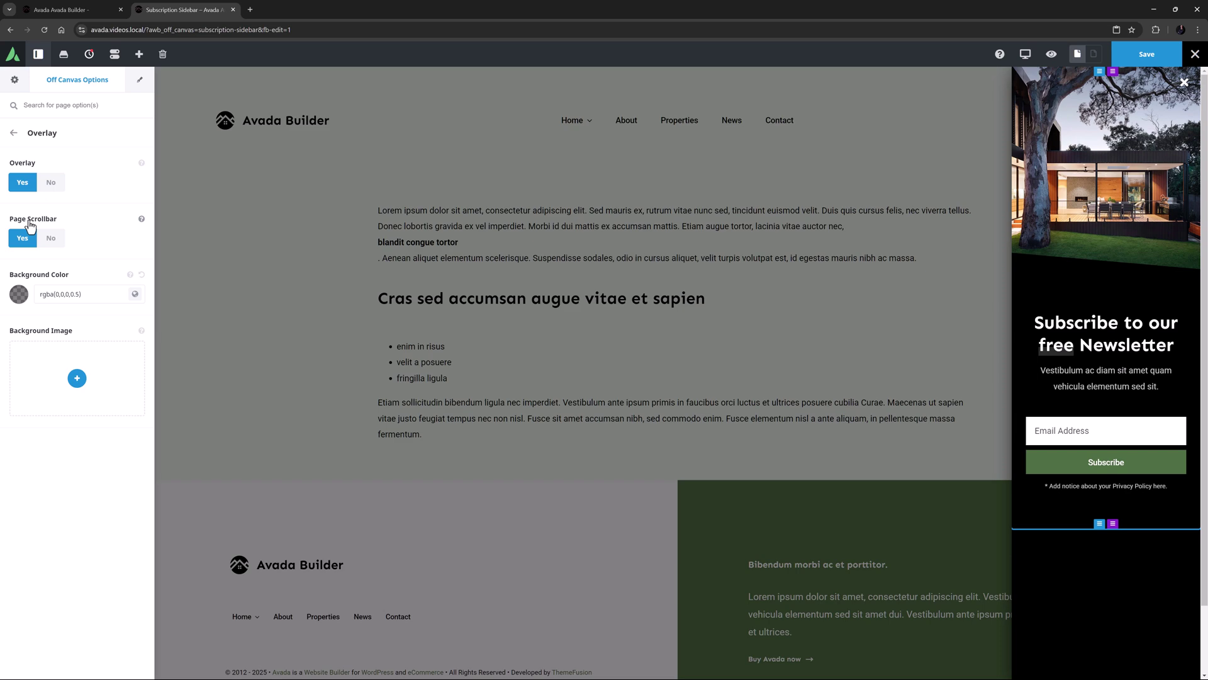
pyautogui.click(59, 183)
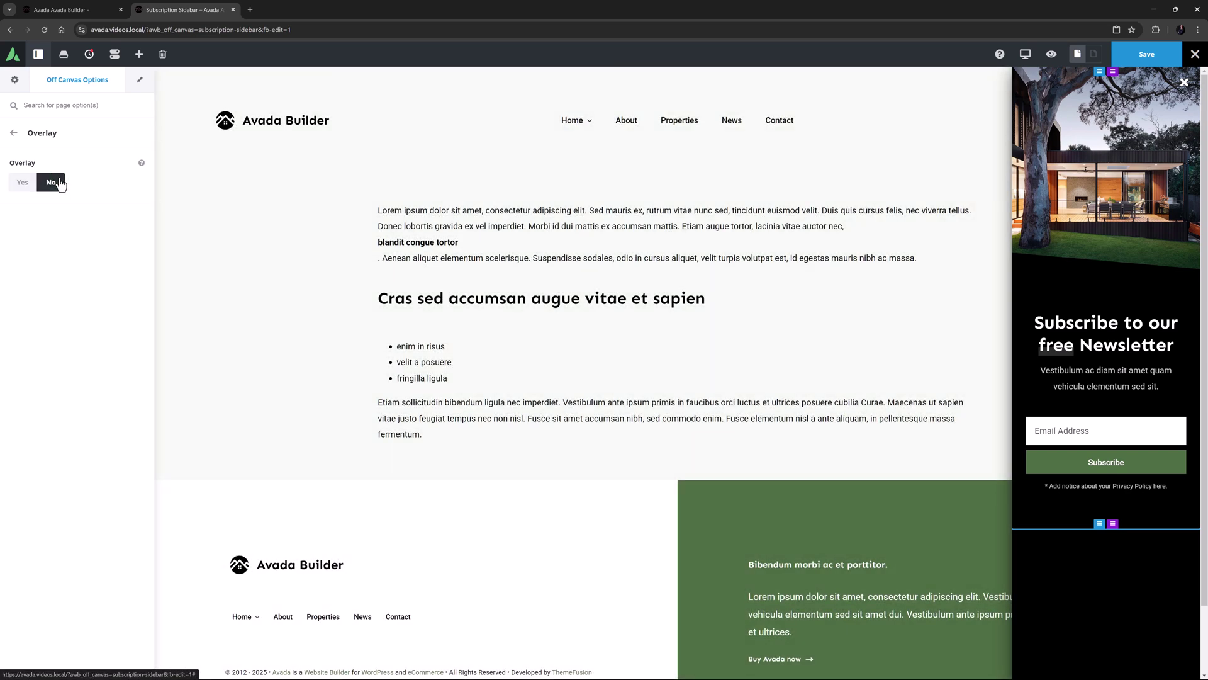
pyautogui.click(21, 183)
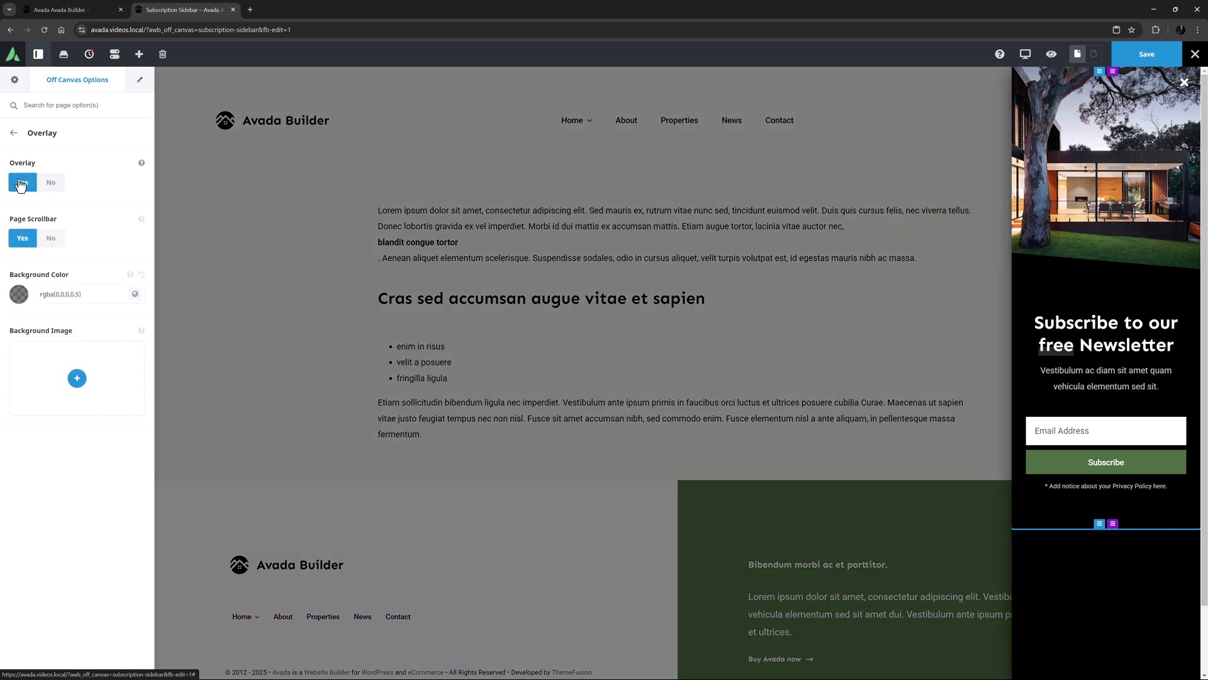
pyautogui.click(13, 133)
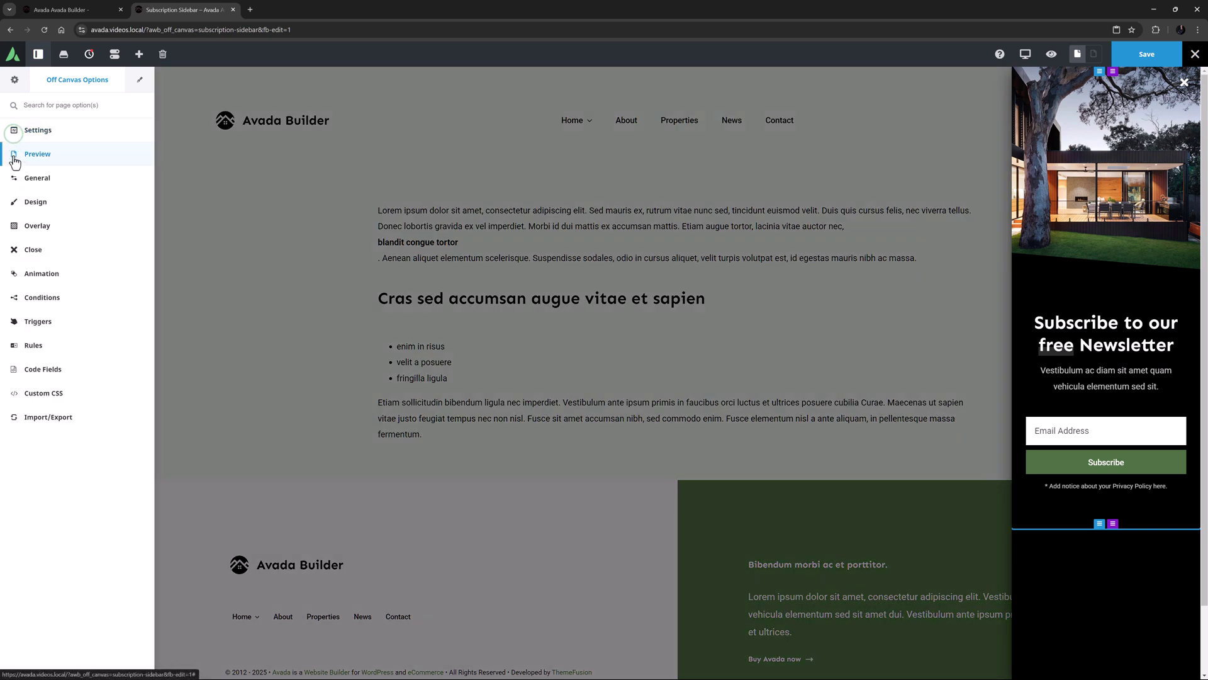
pyautogui.click(28, 248)
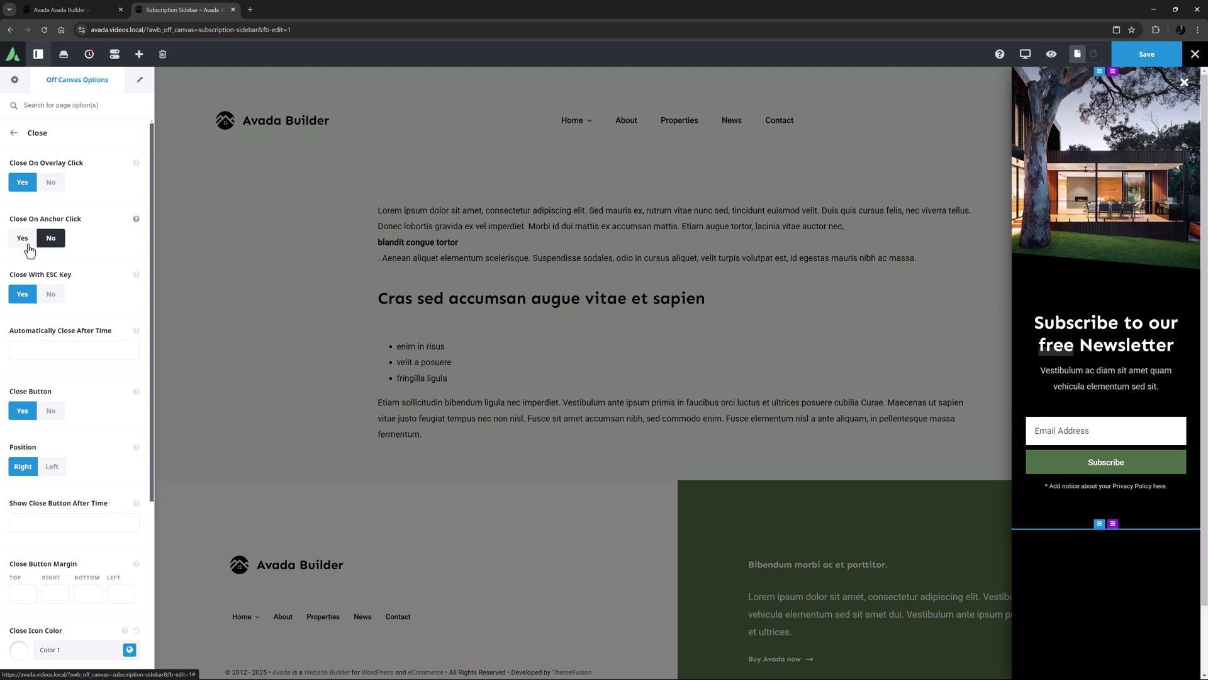
pyautogui.scroll(-4, 29, 251)
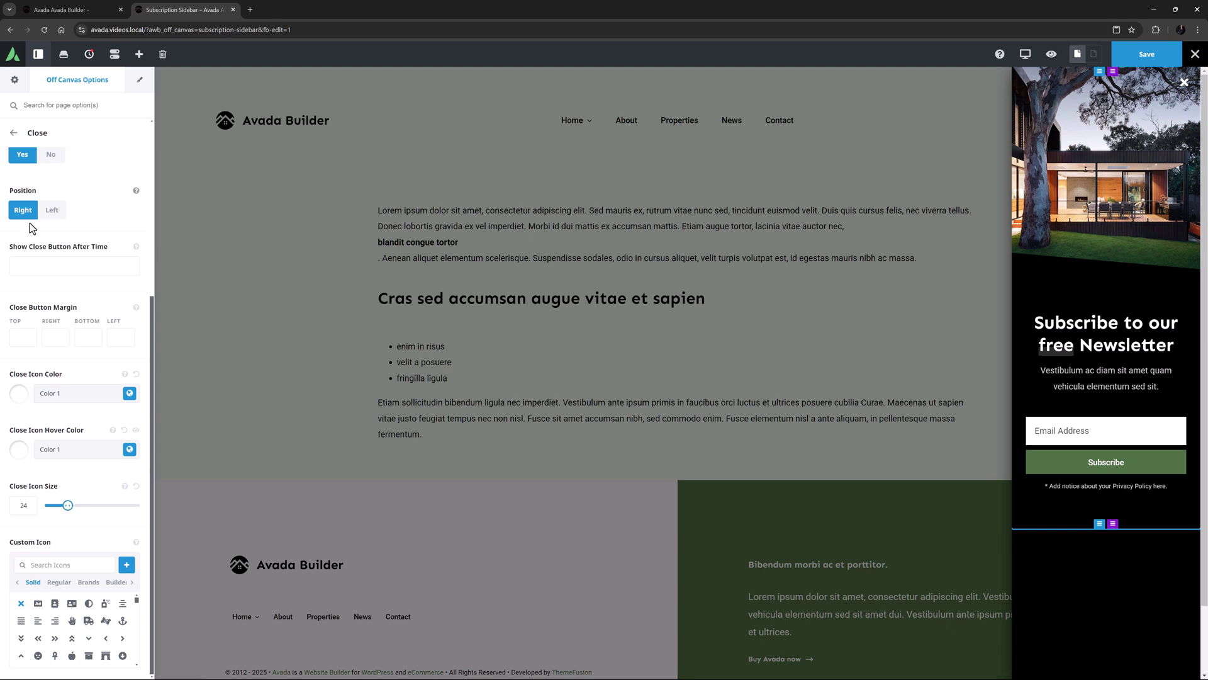
pyautogui.click(13, 133)
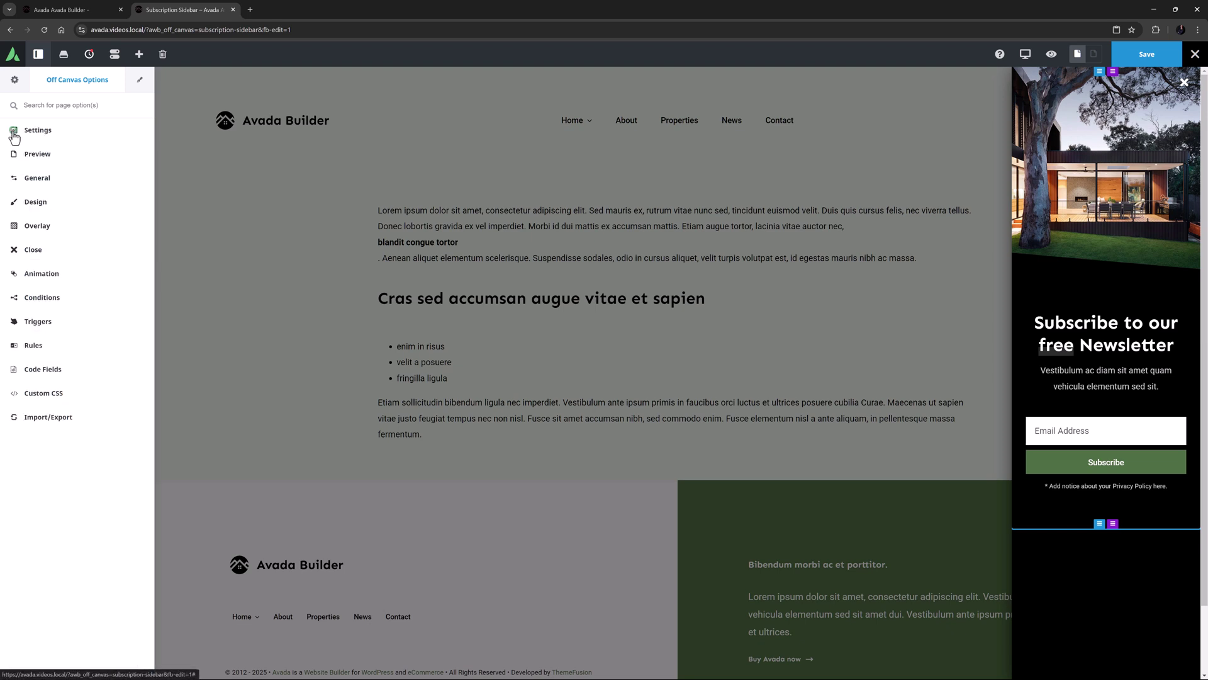
pyautogui.click(28, 273)
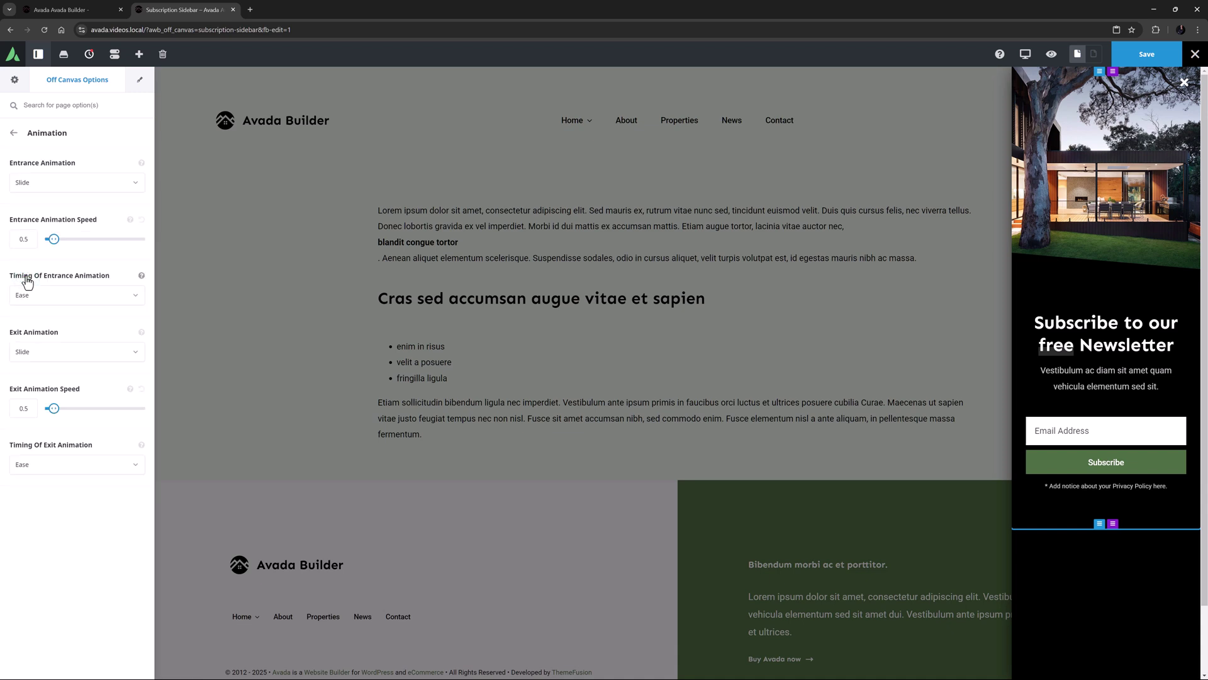
pyautogui.click(13, 133)
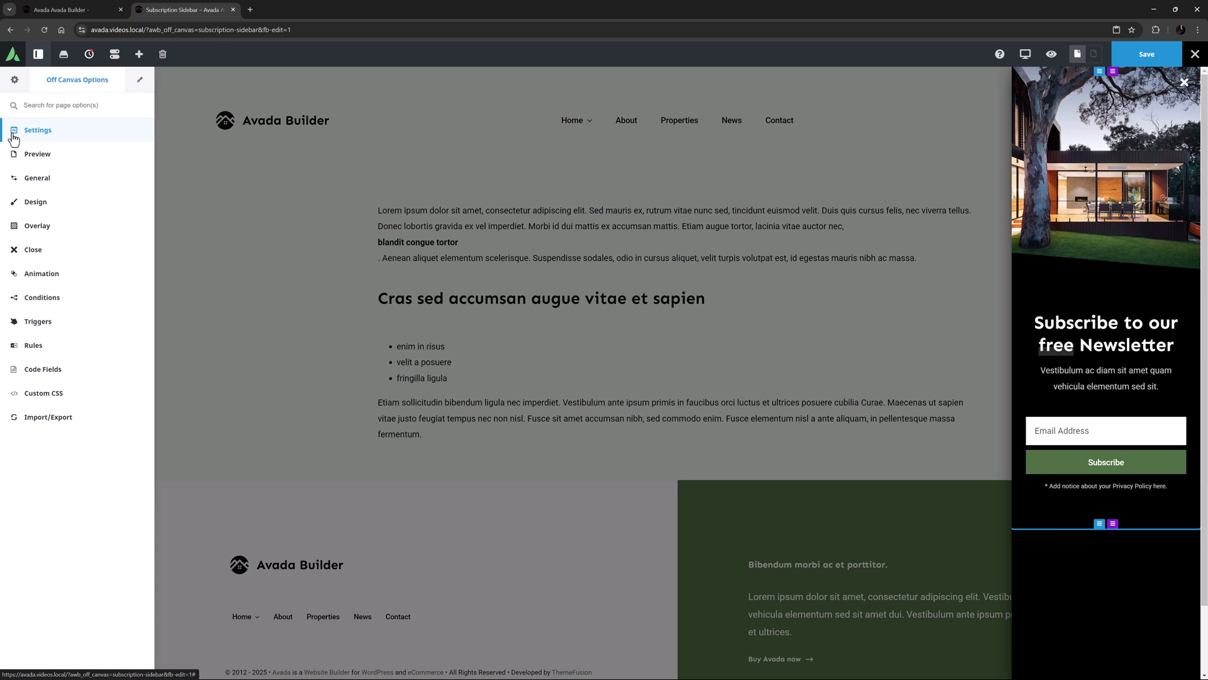
# Step: Set Enable Conditions to Yes, keeping the entire-site display condition unchanged
pyautogui.click(33, 298)
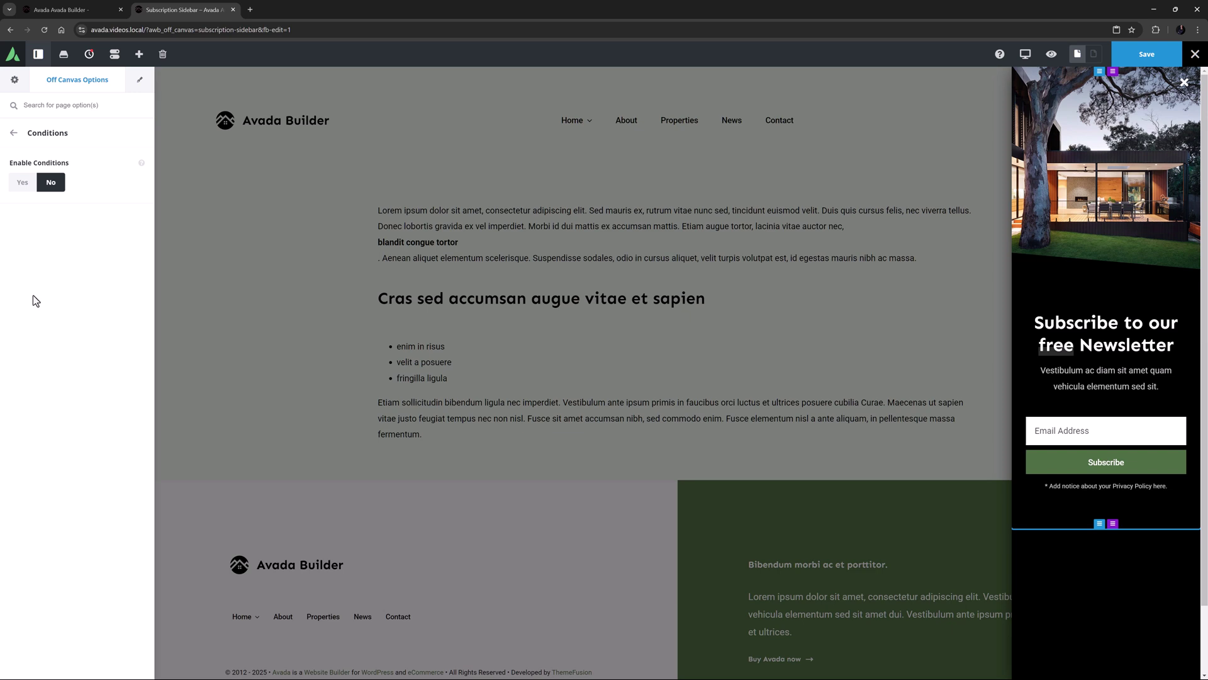
pyautogui.click(23, 186)
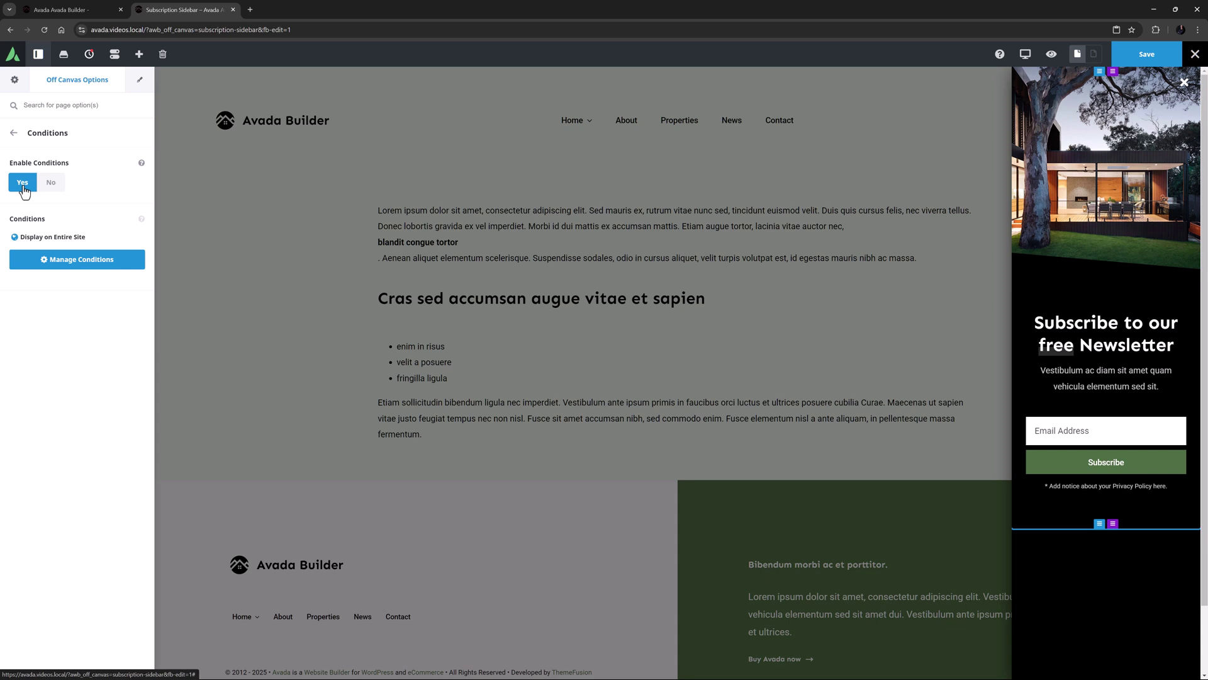
pyautogui.click(55, 263)
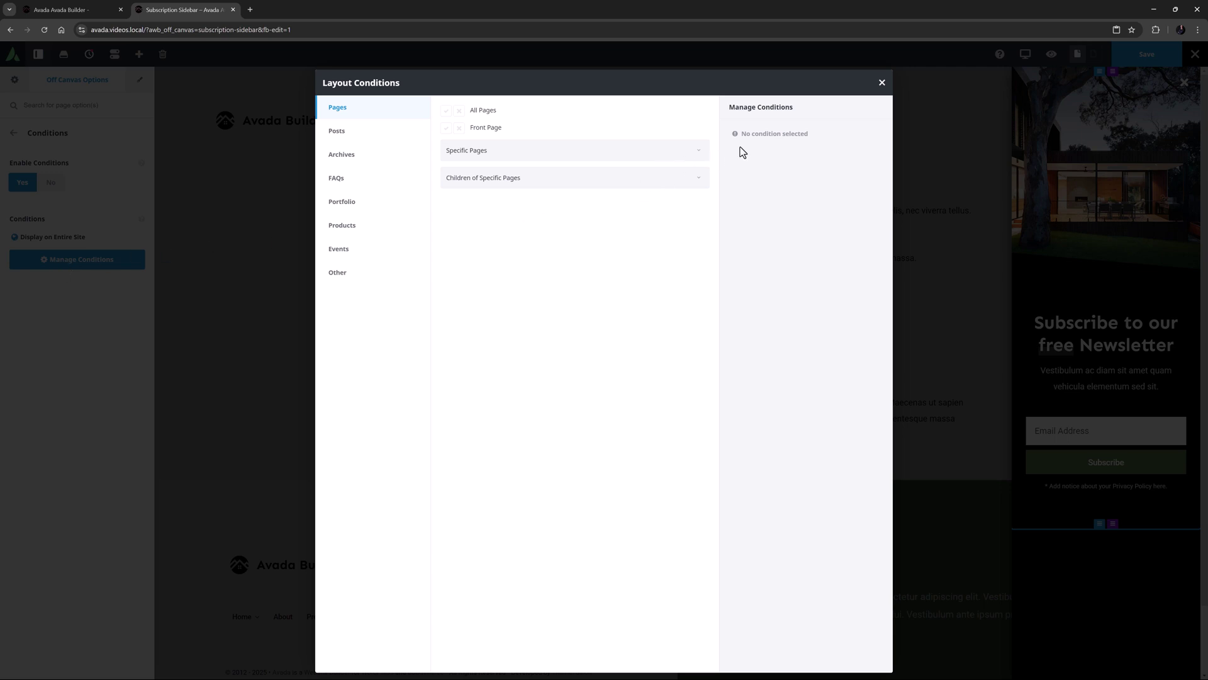
pyautogui.click(882, 82)
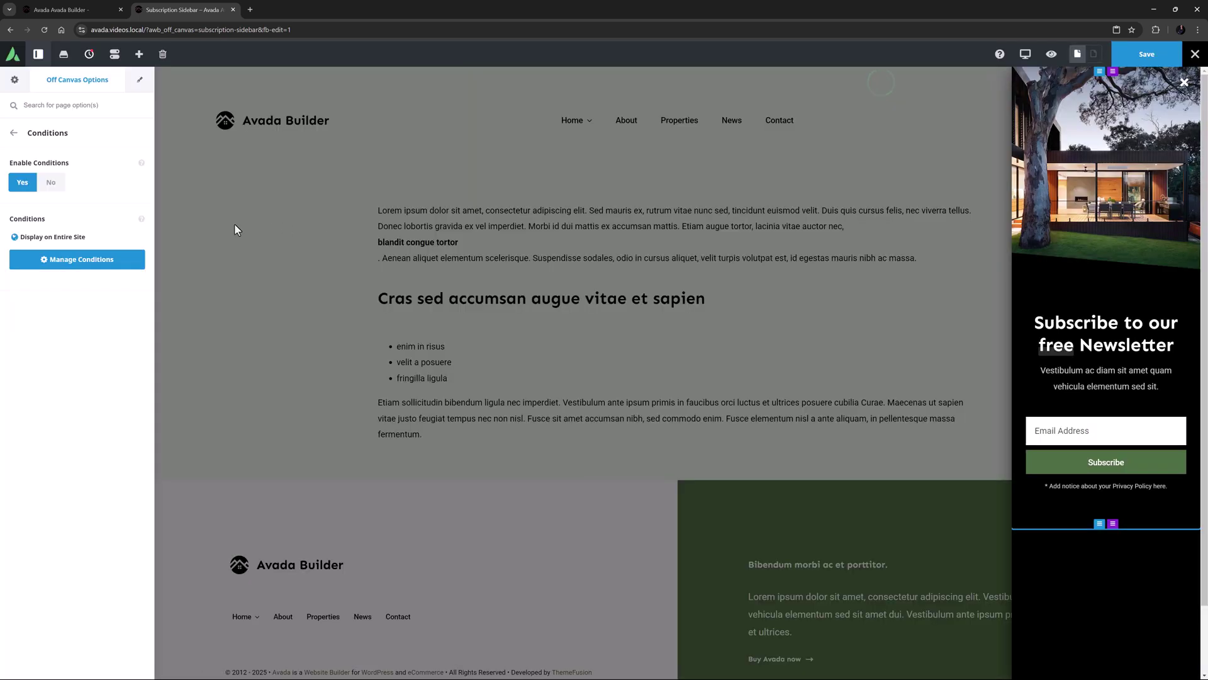
# Step: Set the Exit Intent and Time On Page triggers to Yes
pyautogui.click(13, 132)
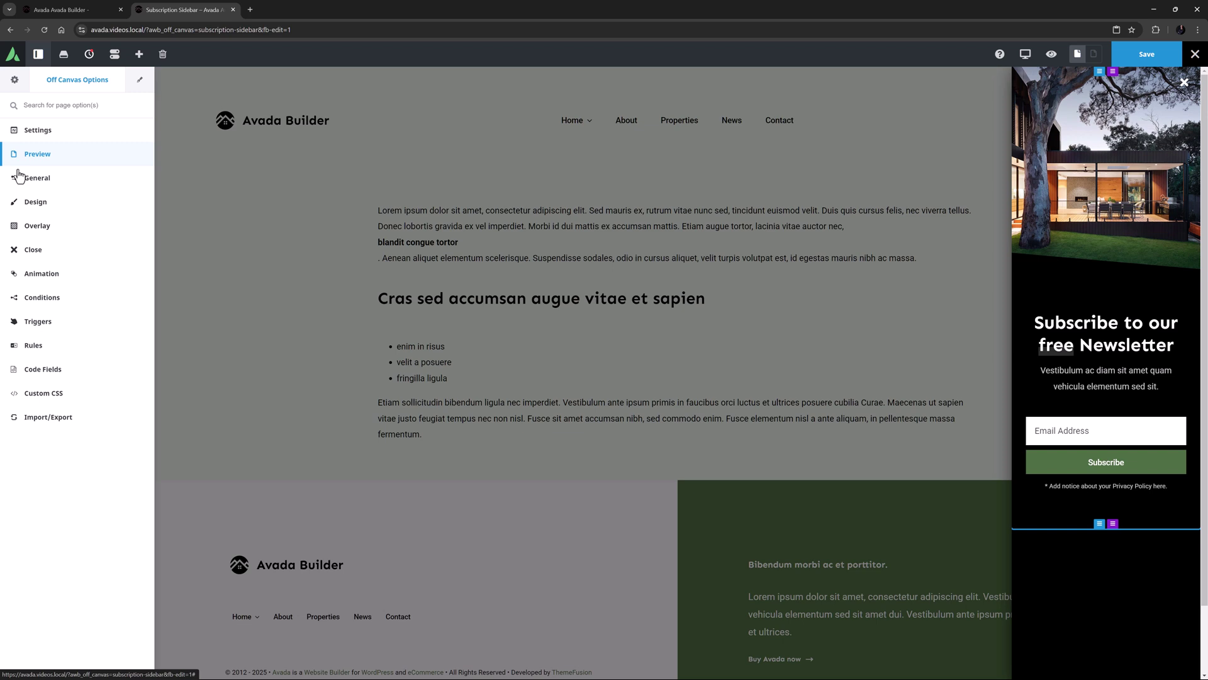
pyautogui.click(27, 322)
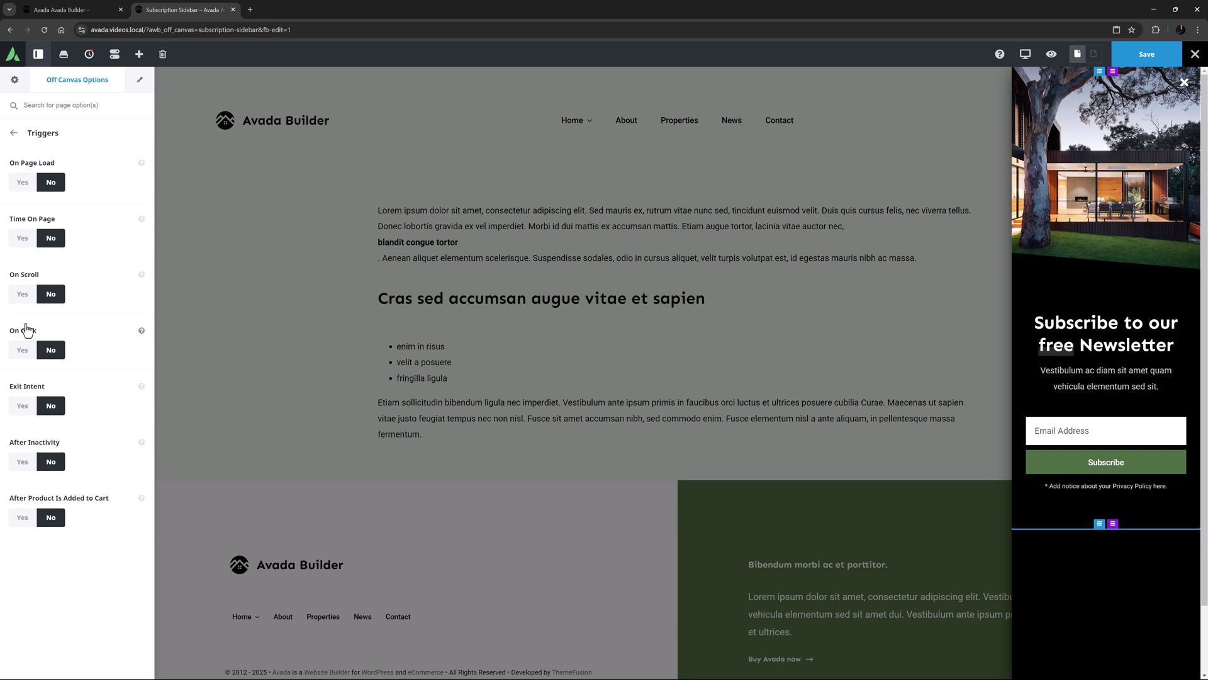
pyautogui.click(24, 408)
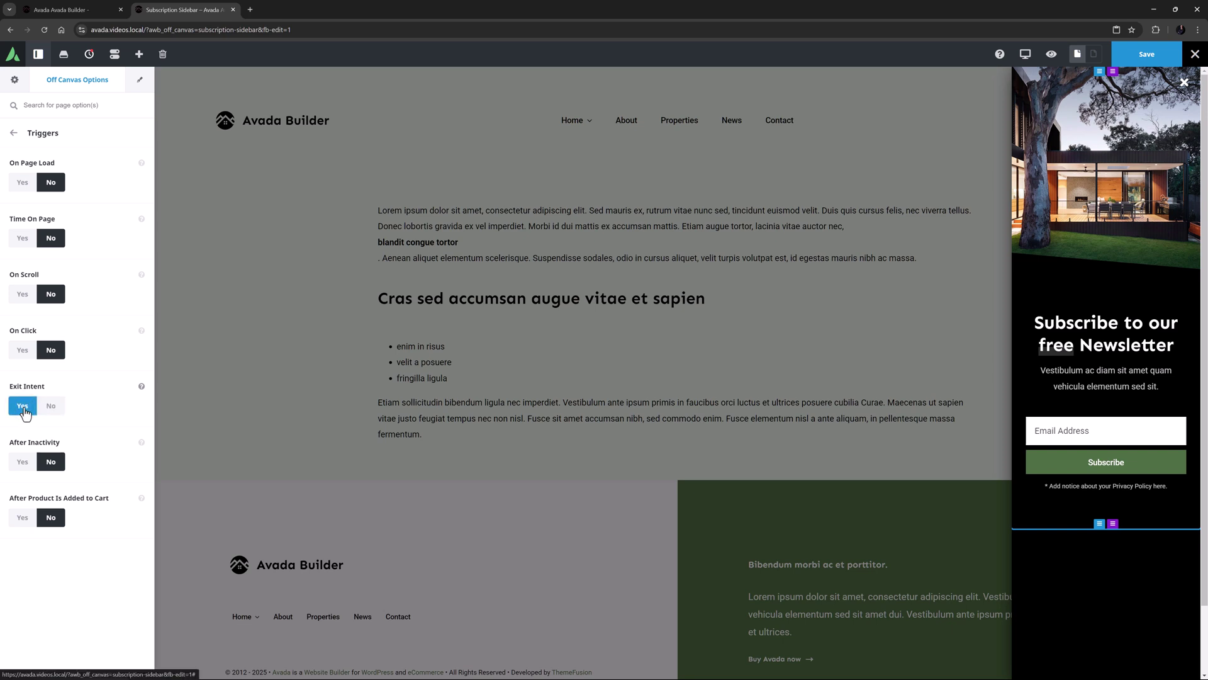
pyautogui.click(21, 239)
pyautogui.click(17, 293)
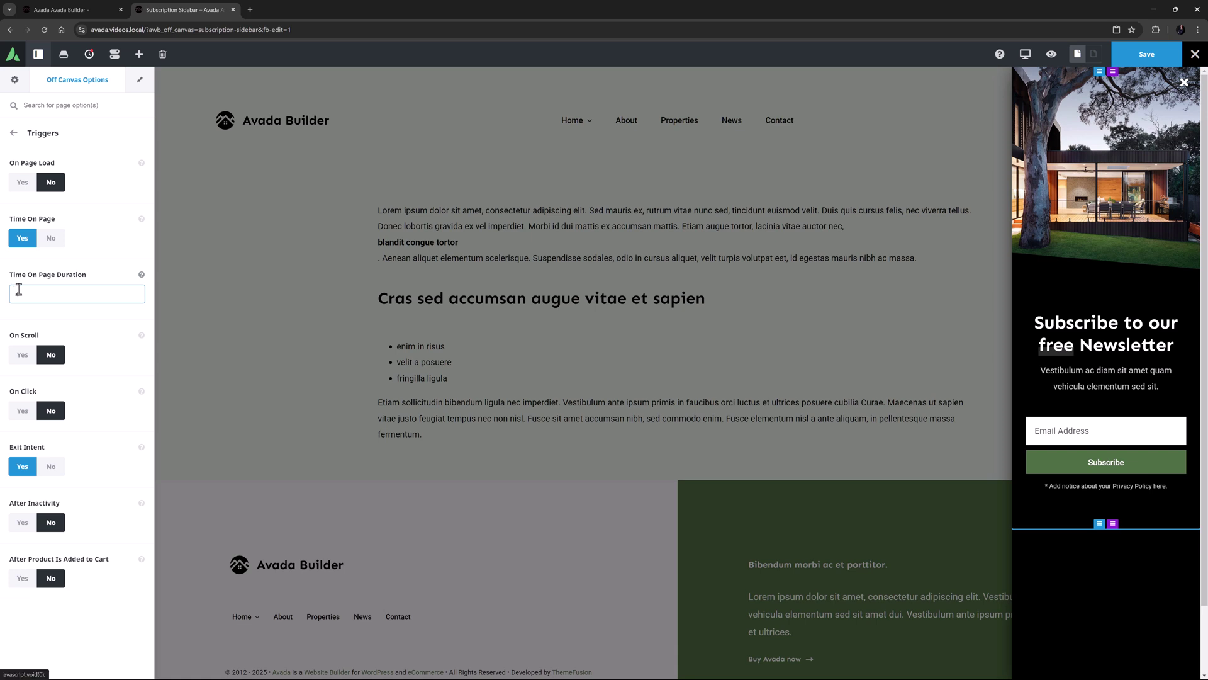
pyautogui.click(14, 133)
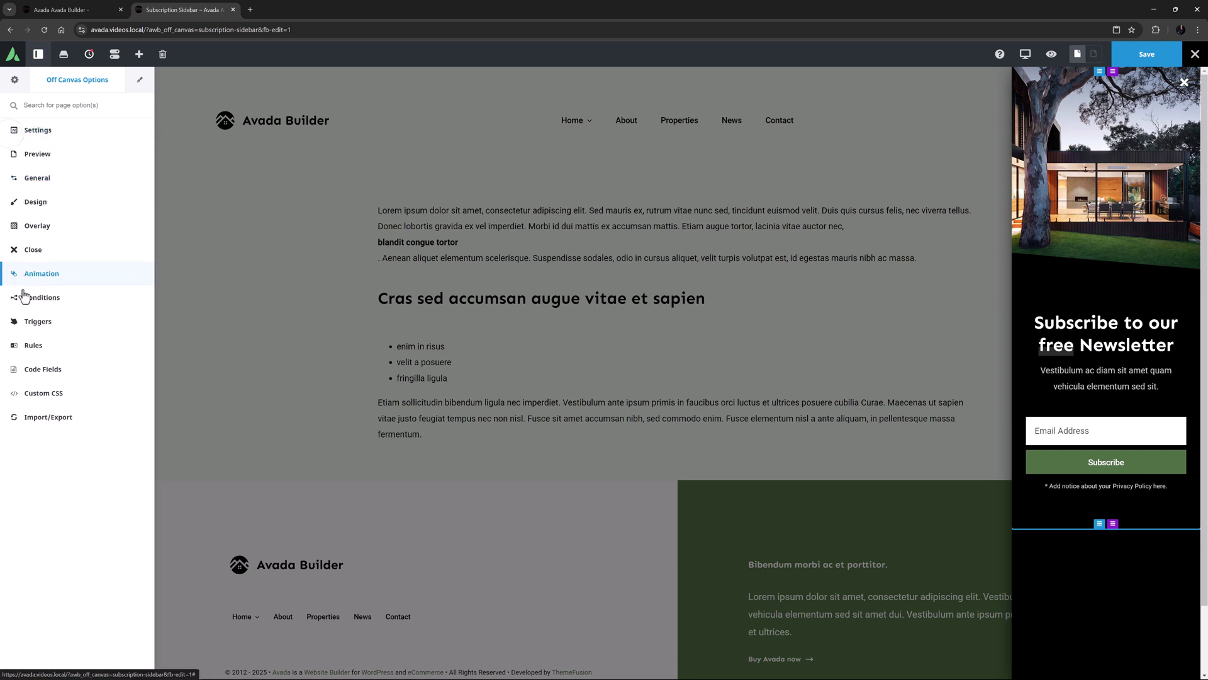
pyautogui.click(34, 344)
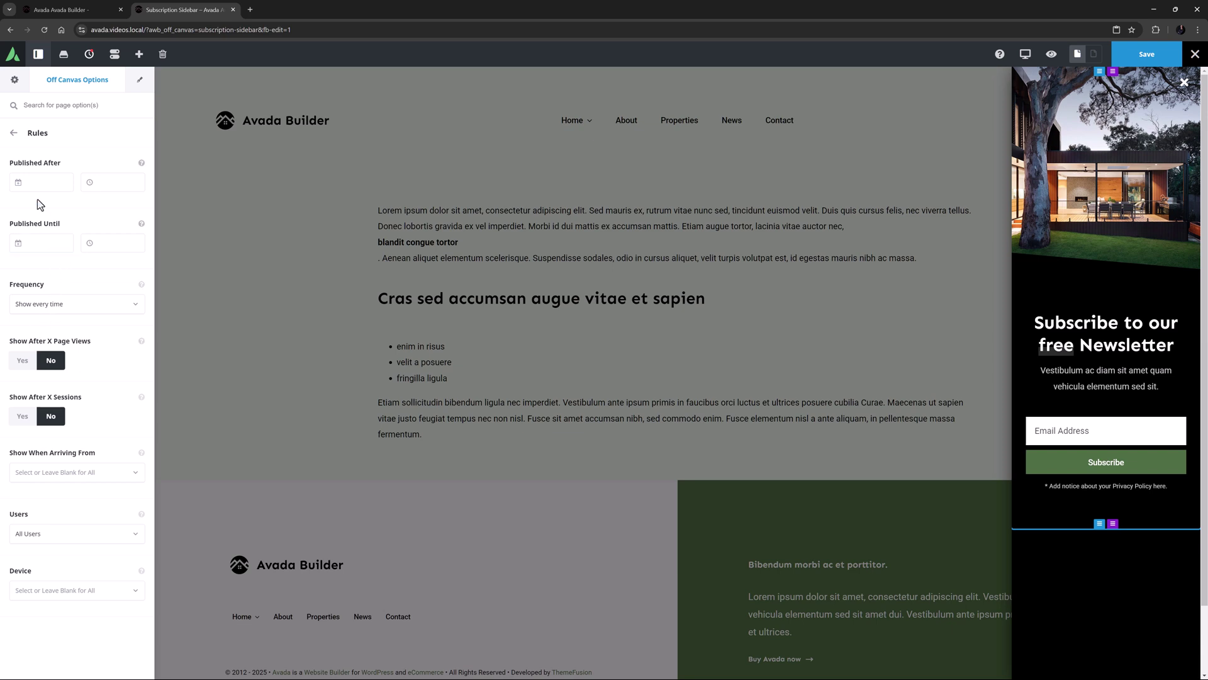
pyautogui.click(13, 132)
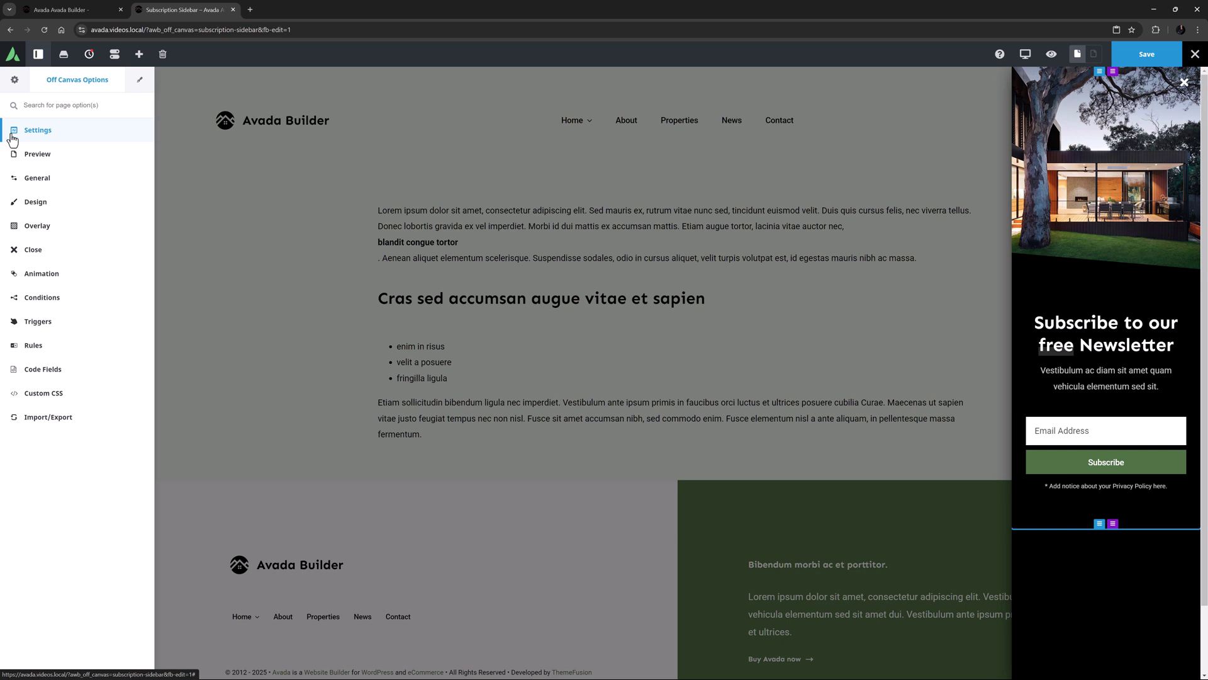
pyautogui.click(47, 372)
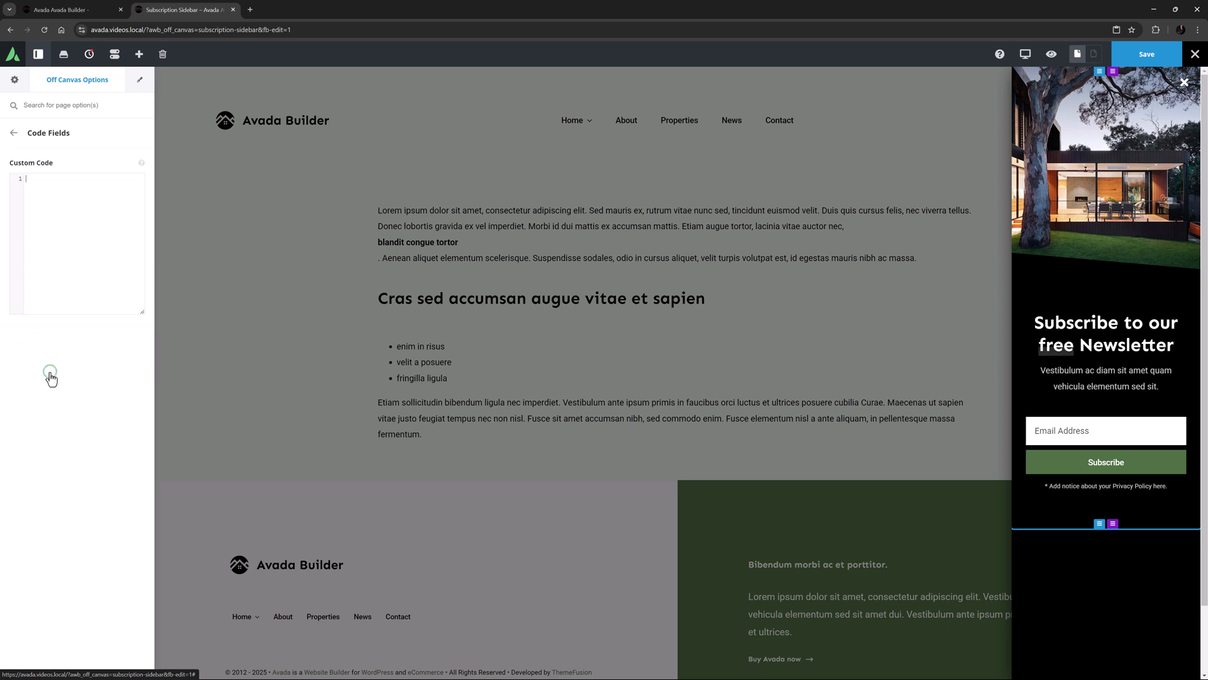
pyautogui.click(14, 133)
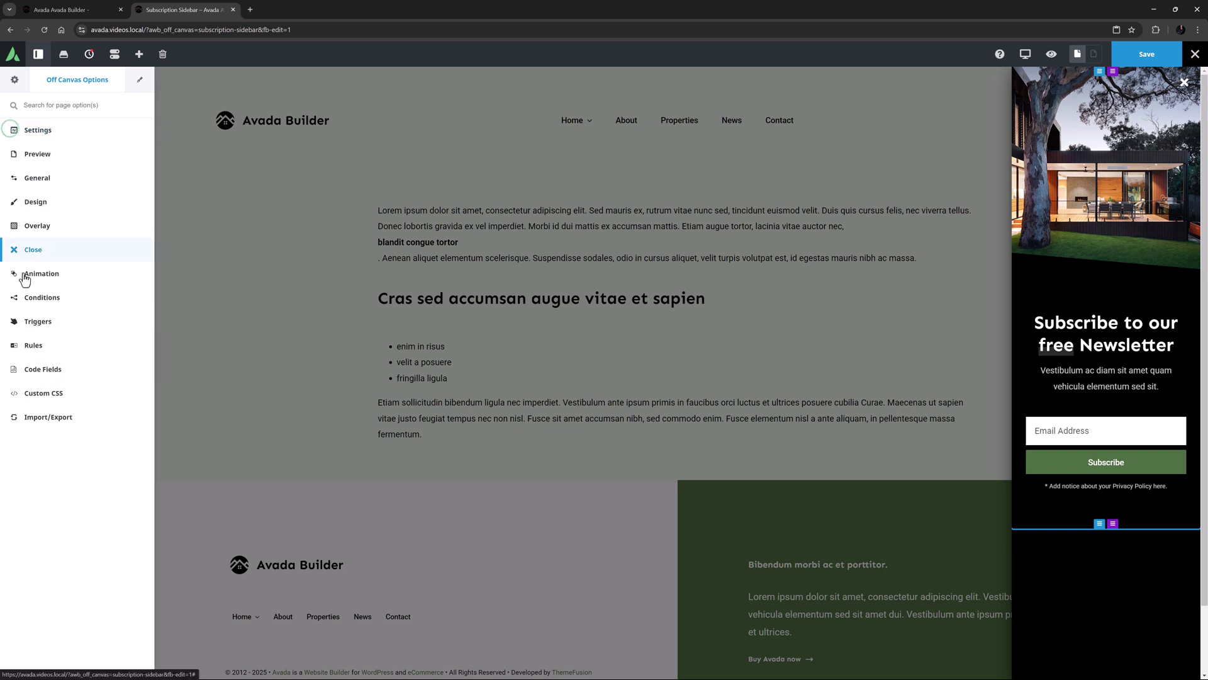
pyautogui.click(25, 385)
pyautogui.click(13, 132)
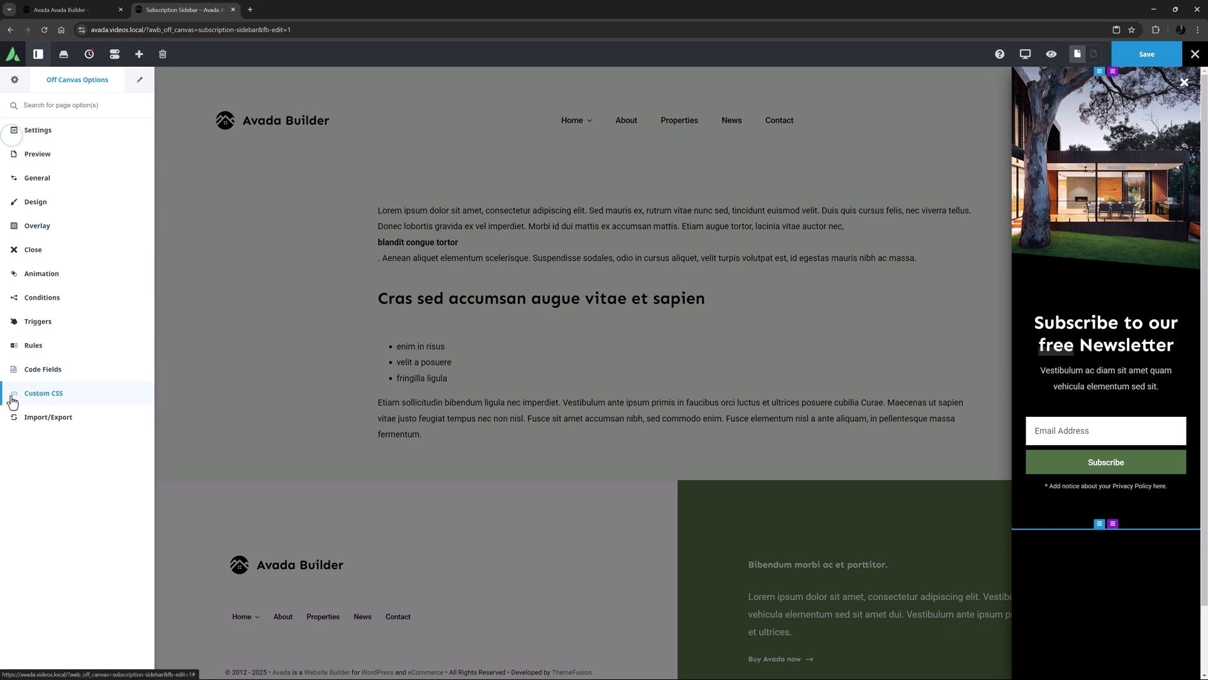
pyautogui.click(40, 418)
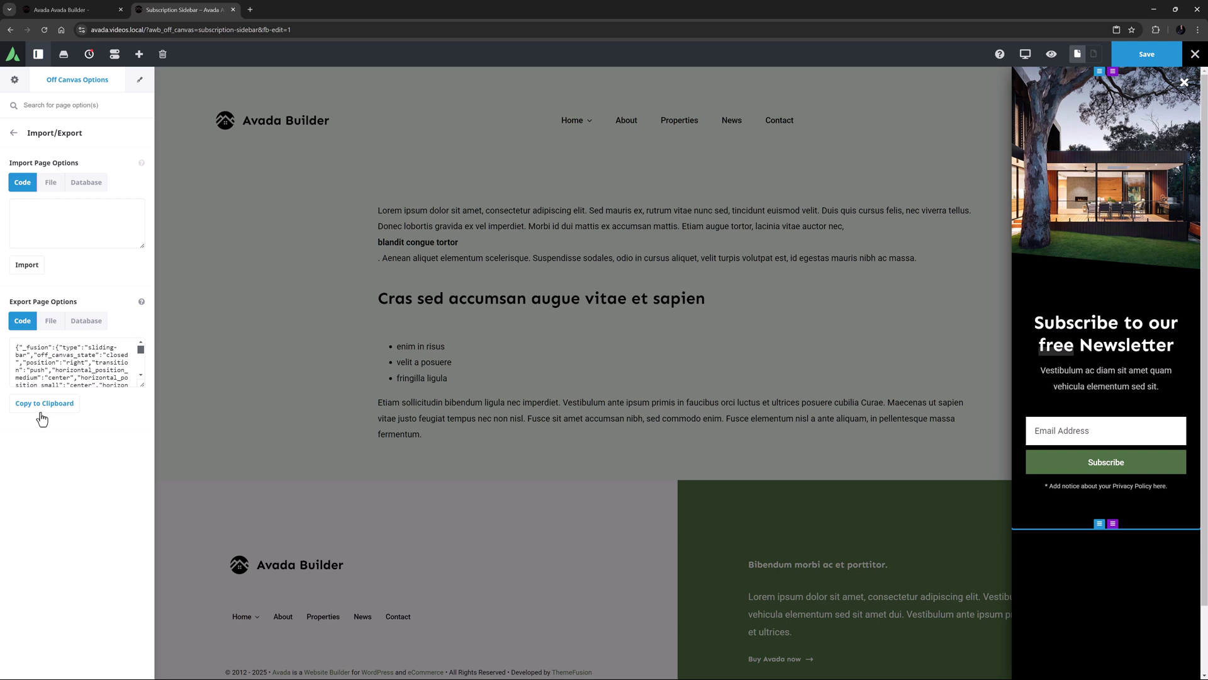
pyautogui.click(12, 134)
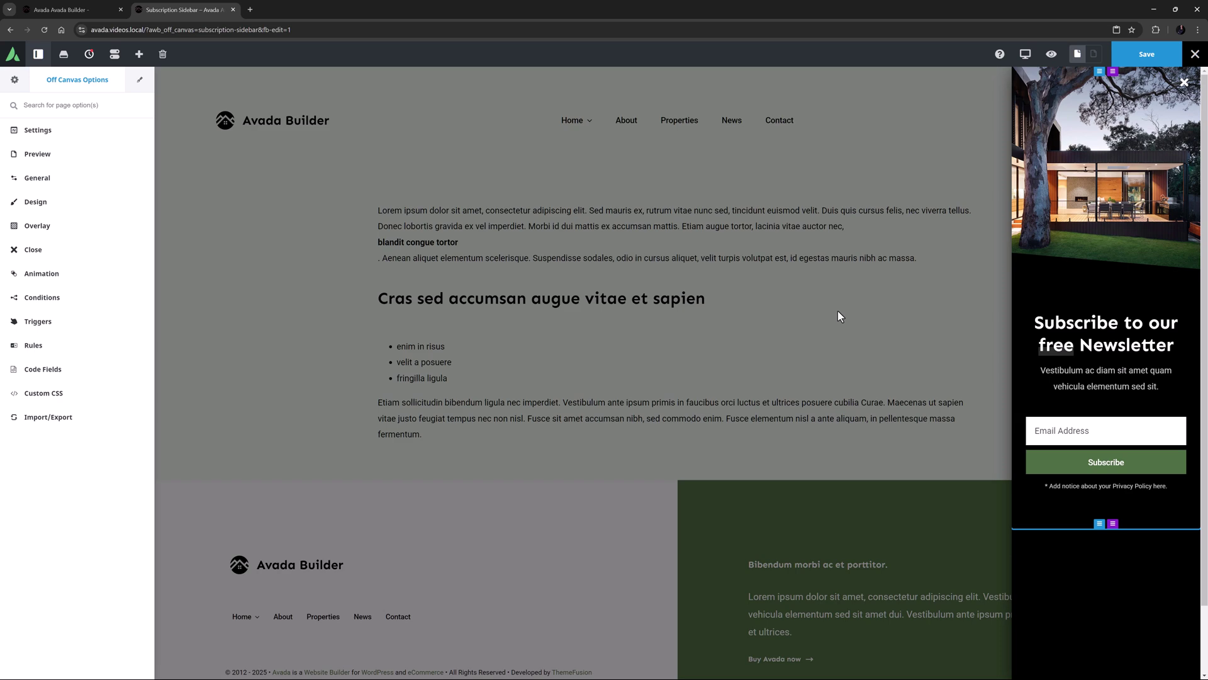
# Step: Cancel the layout removal prompt and save the Subscription Sidebar off canvas
pyautogui.click(165, 54)
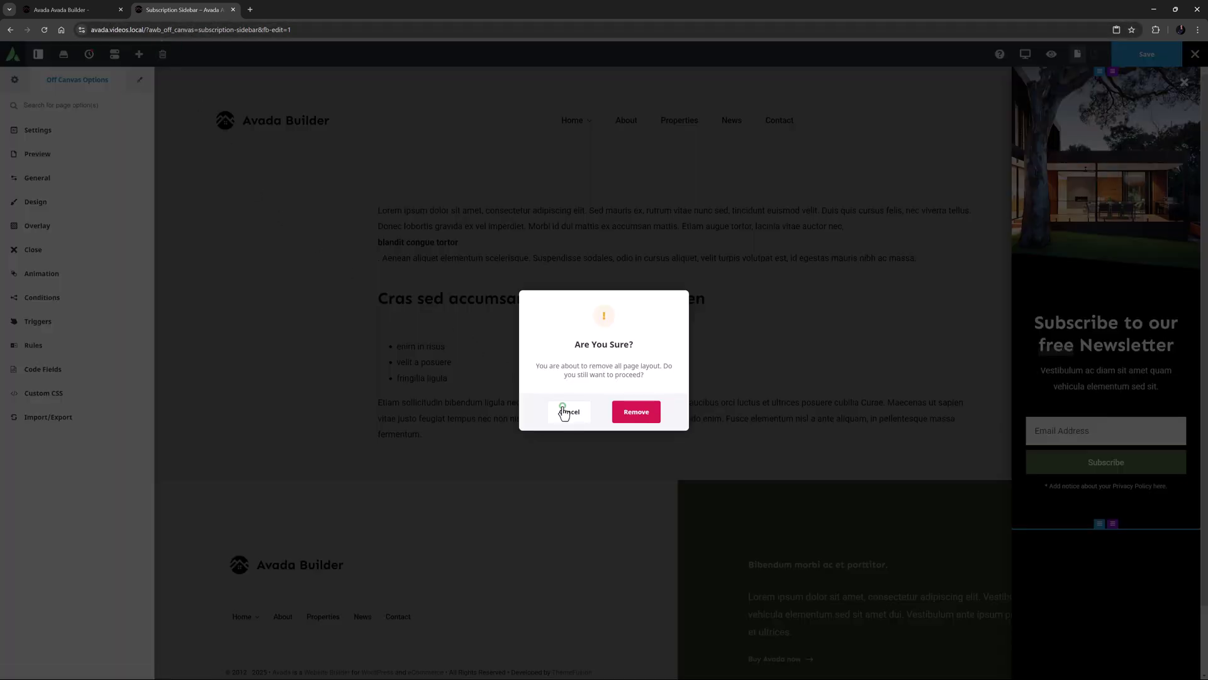
pyautogui.click(563, 411)
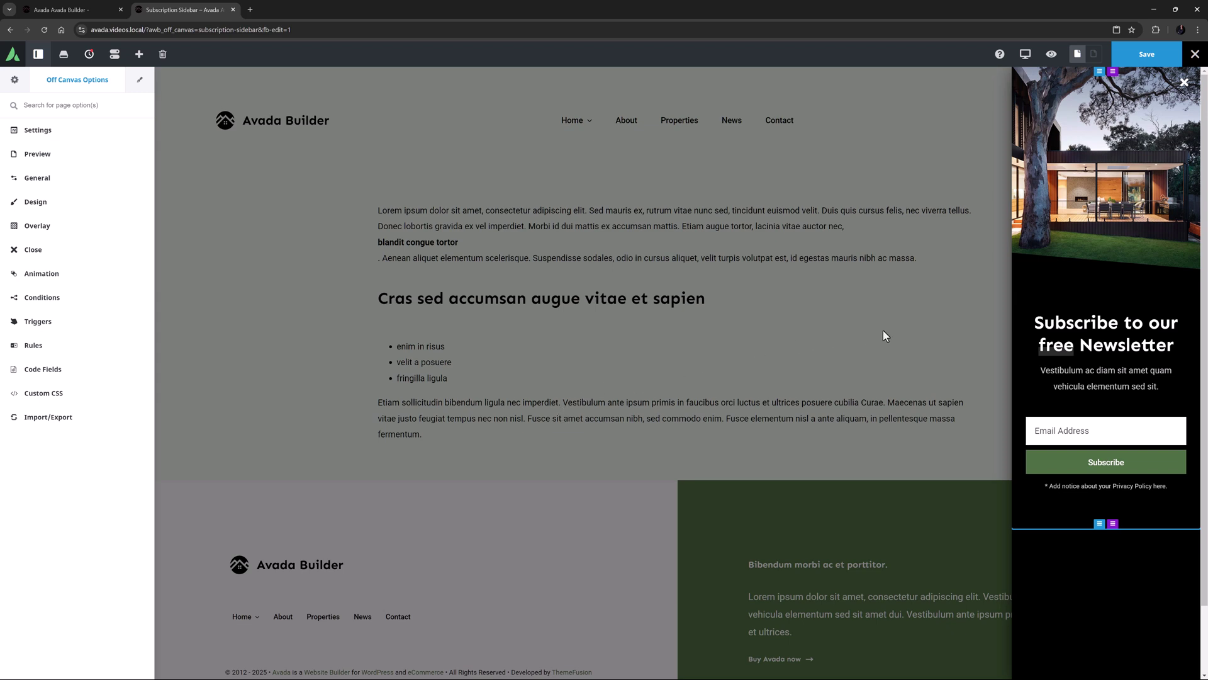
pyautogui.click(1131, 55)
# Step: Reload the live home page tab to test the subscription sidebar
pyautogui.click(63, 10)
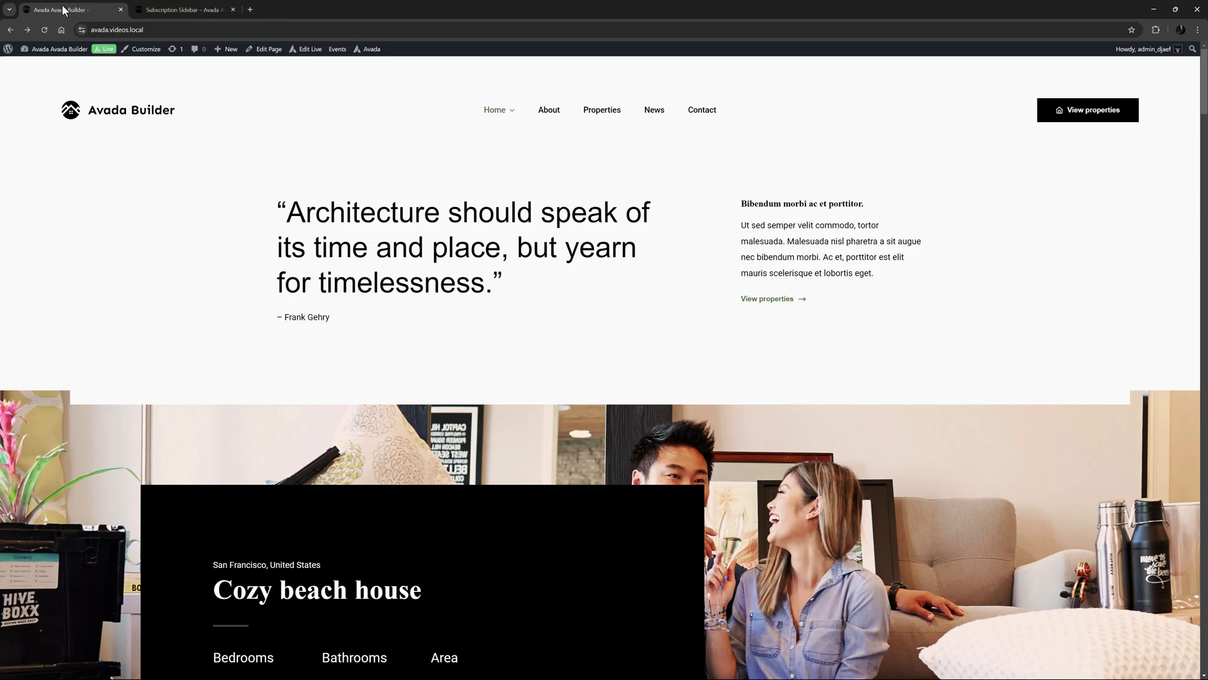
pyautogui.press('F5')
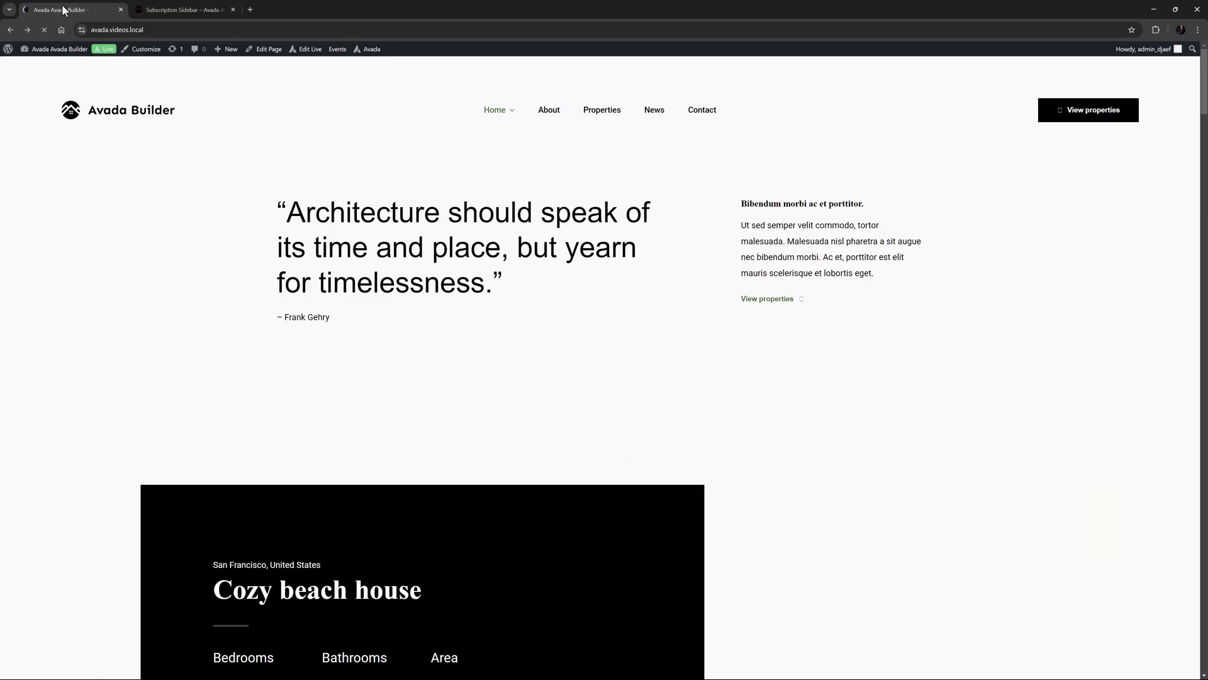